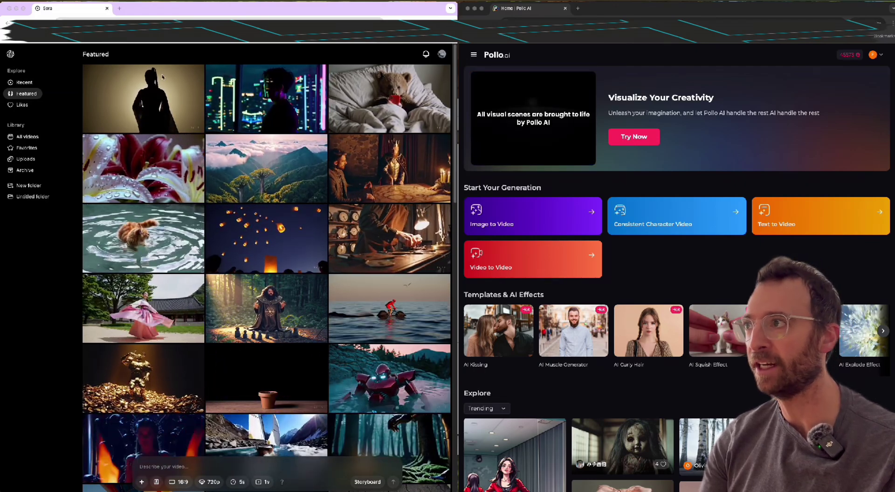
Open the plan settings of the Sora account and go to the page for managing the plan.
left_click(45, 232)
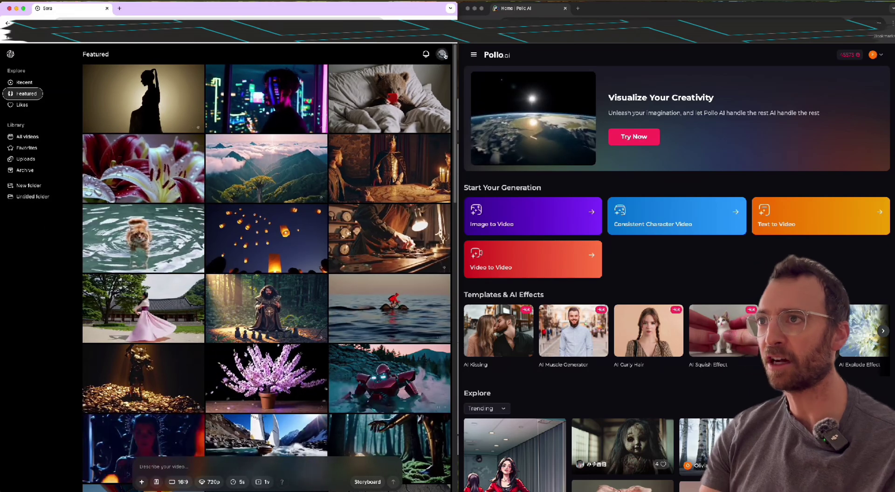
left_click(443, 55)
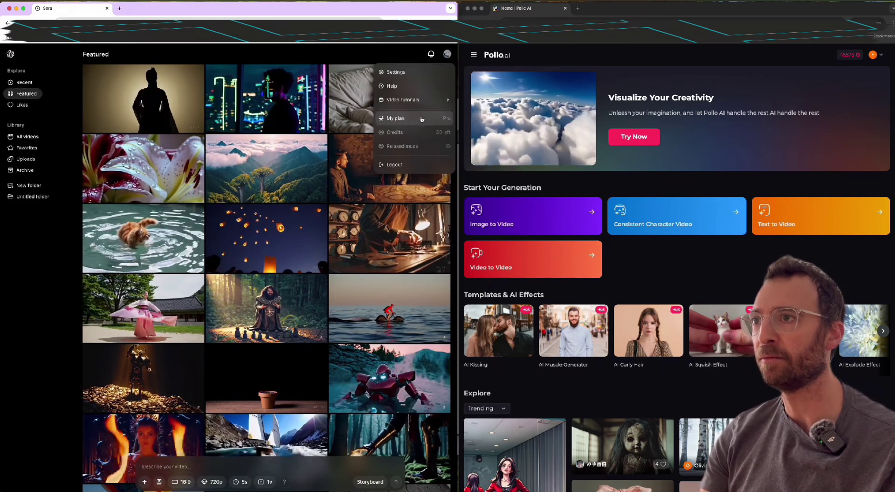
left_click(422, 120)
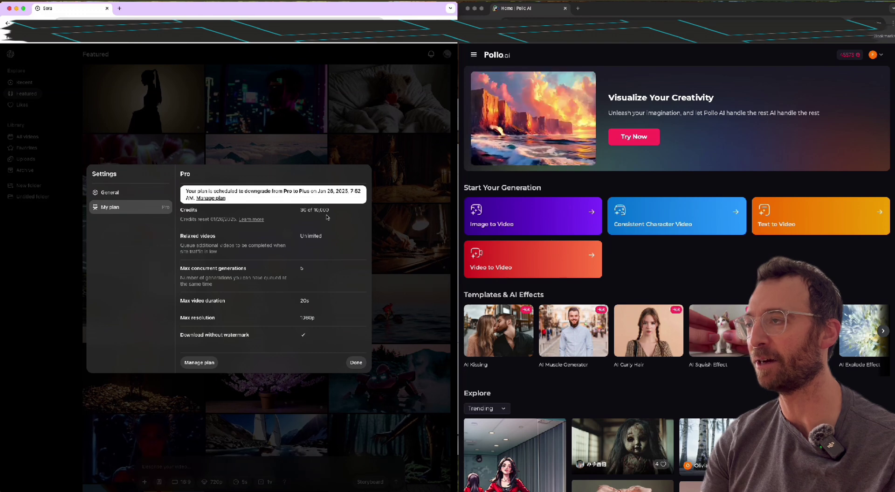
left_click(211, 197)
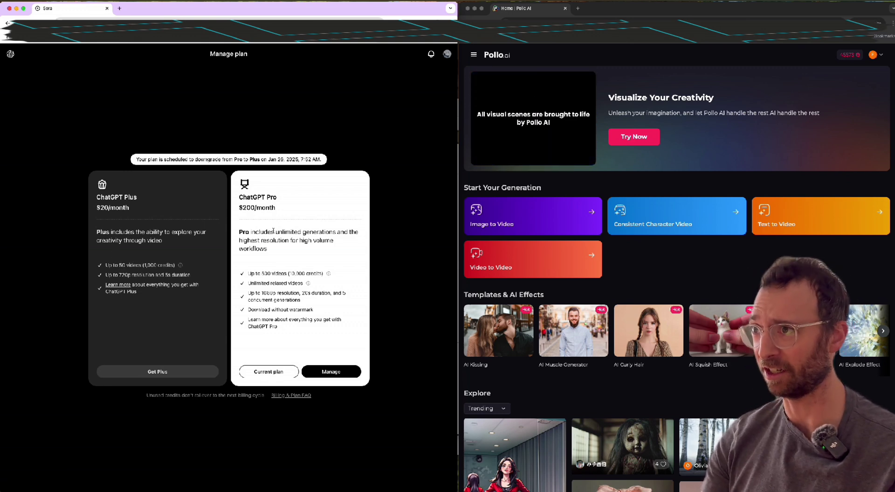
On Pollo AI's pricing page, preview the yearly Pro plan at 10,000 credits per month, reset the credit amount, and return to the home page.
left_click(512, 74)
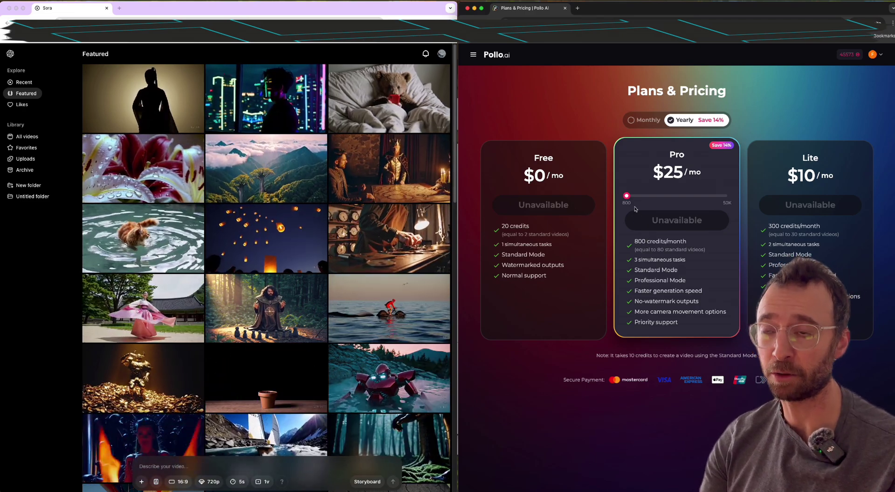
left_click_drag(628, 201, 694, 202)
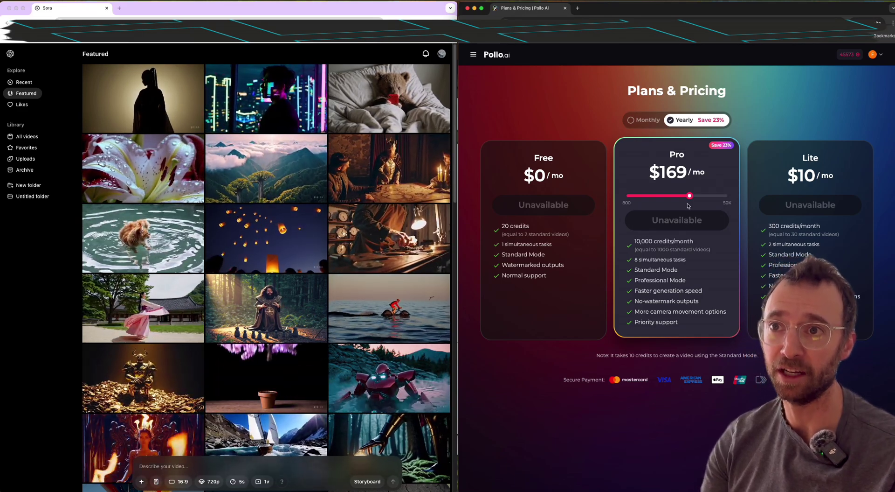
mouse_move(690, 198)
left_click_drag(690, 199, 625, 198)
key("super+bracketleft")
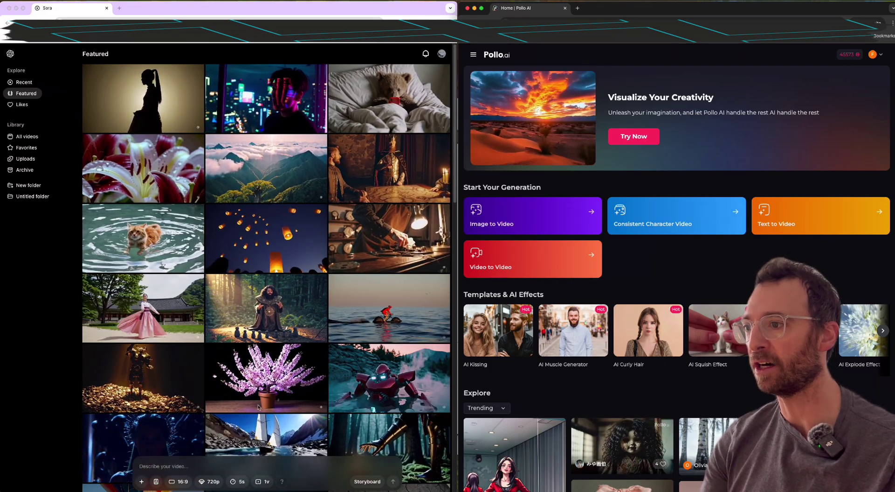
Review the aspect ratio, resolution and media attachment options of Sora's video prompt.
left_click(191, 468)
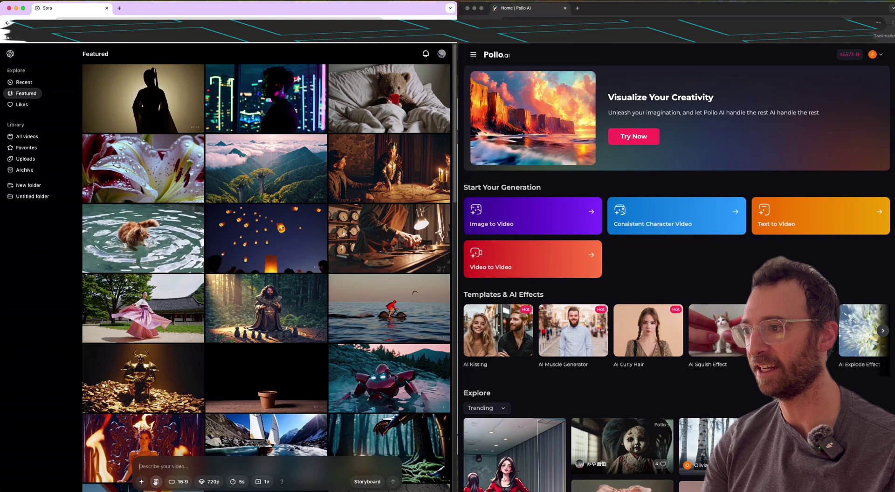
left_click(184, 481)
left_click(185, 482)
left_click(209, 482)
left_click(208, 482)
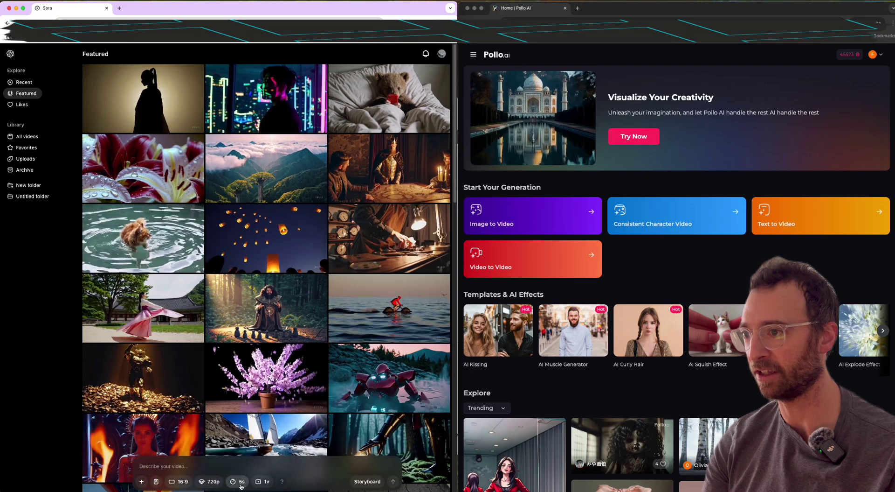
left_click(142, 482)
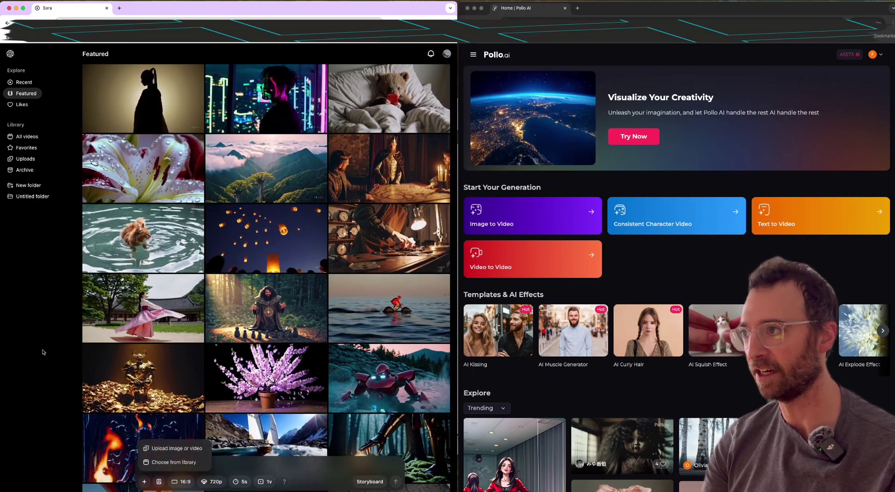
Open Pollo AI's Text to Video generator and browse the history of generated videos.
left_click(503, 237)
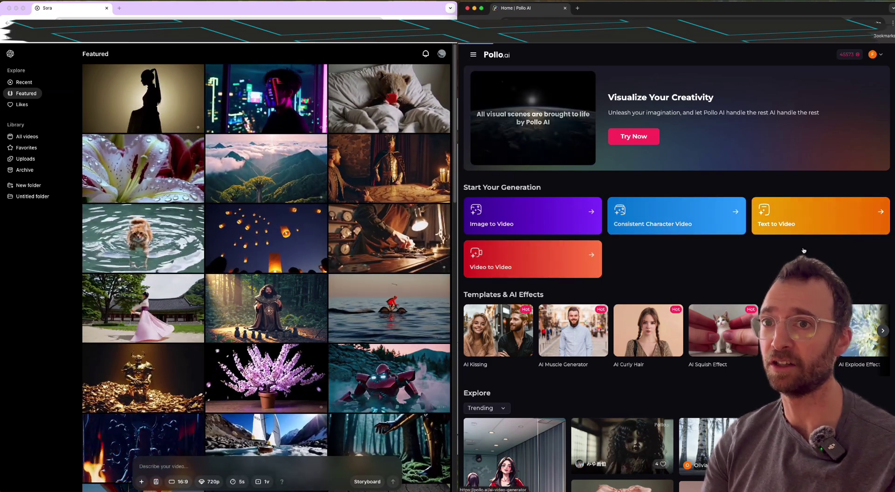
left_click(819, 231)
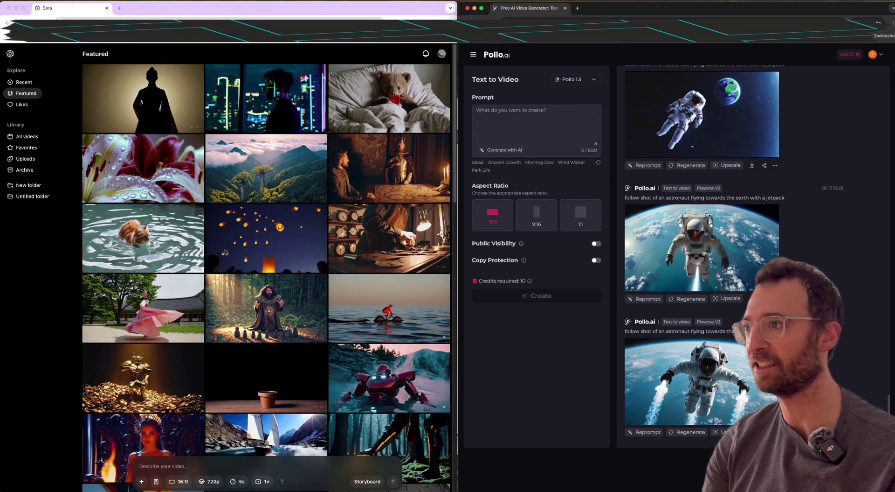
scroll(699, 233, "up", 15)
scroll(700, 257, "up", 15)
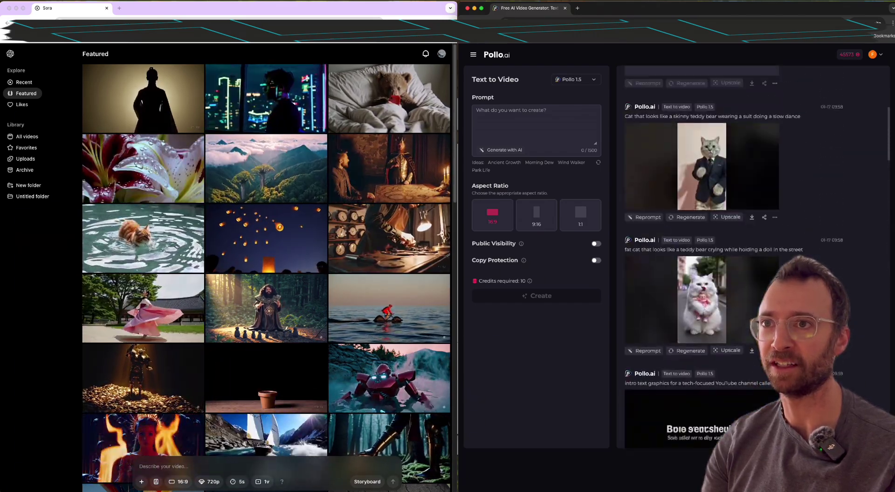
scroll(700, 257, "down", 2)
scroll(700, 256, "up", 2)
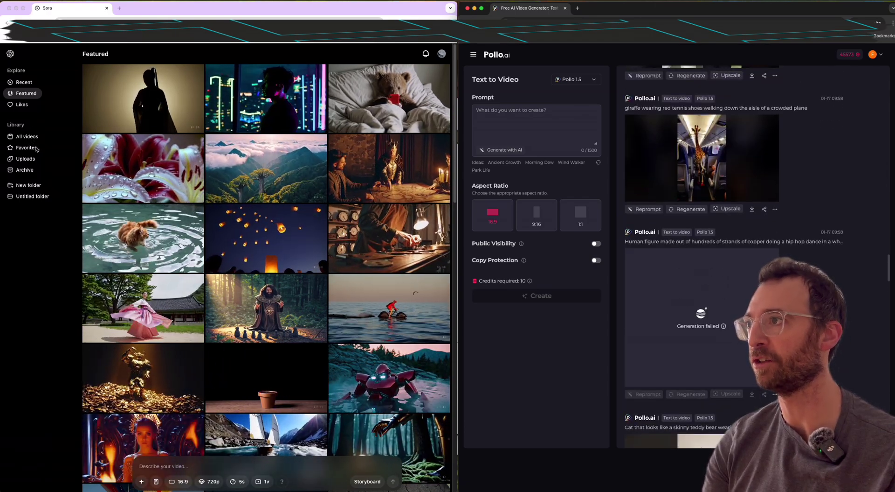
Show the favorite videos in Sora and check the model choices in Pollo AI's Text to Video form.
left_click(37, 150)
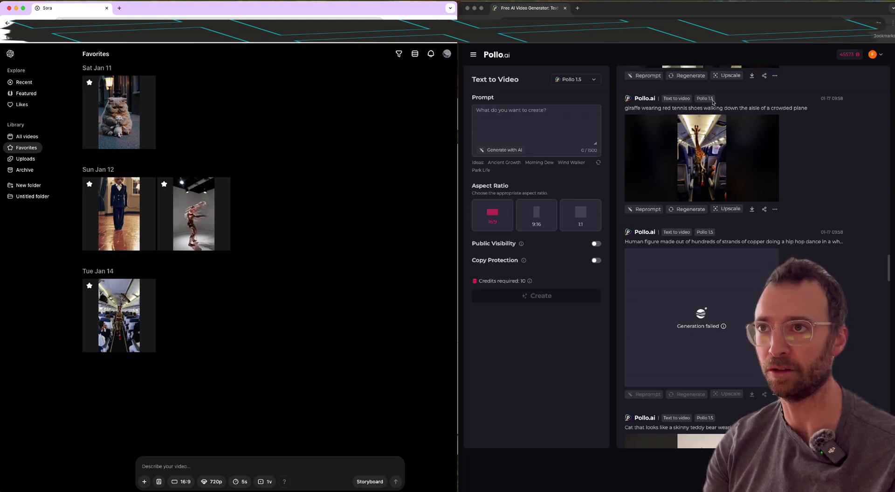
left_click(587, 82)
left_click(549, 73)
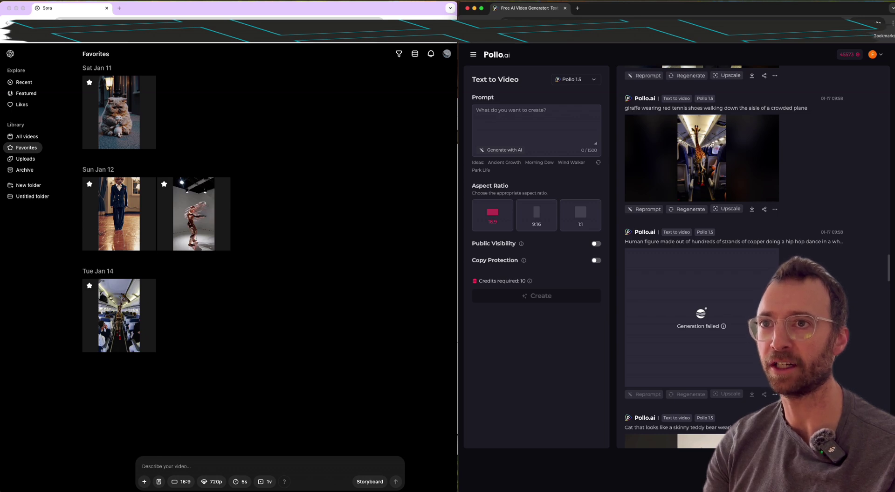
Play the video of the giraffe in red tennis shoes in Pollo AI and in Sora, and close the Pollo AI one.
left_click(710, 156)
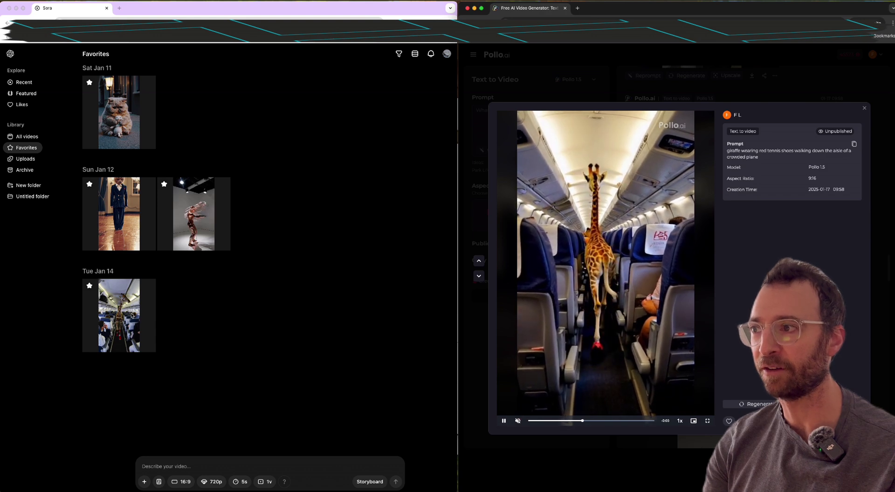
left_click(108, 311)
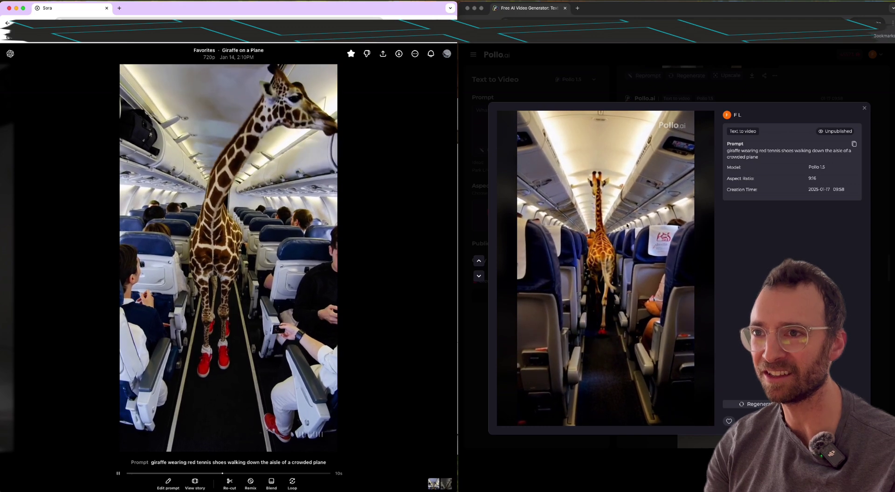
left_click(476, 186)
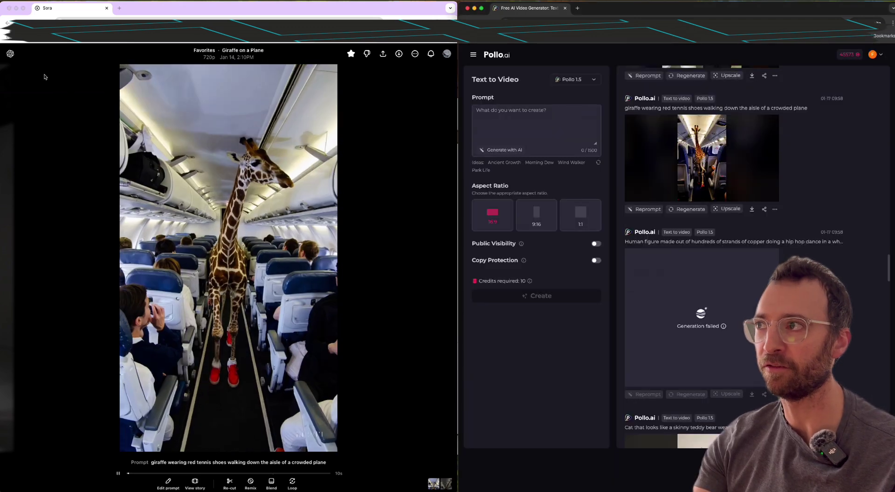
Play the slow-dancing skinny teddy bear cat video from Sora's favorites, check its prompt settings, and open Pollo AI's version of the same prompt.
left_click(10, 55)
left_click(121, 210)
left_click(219, 461)
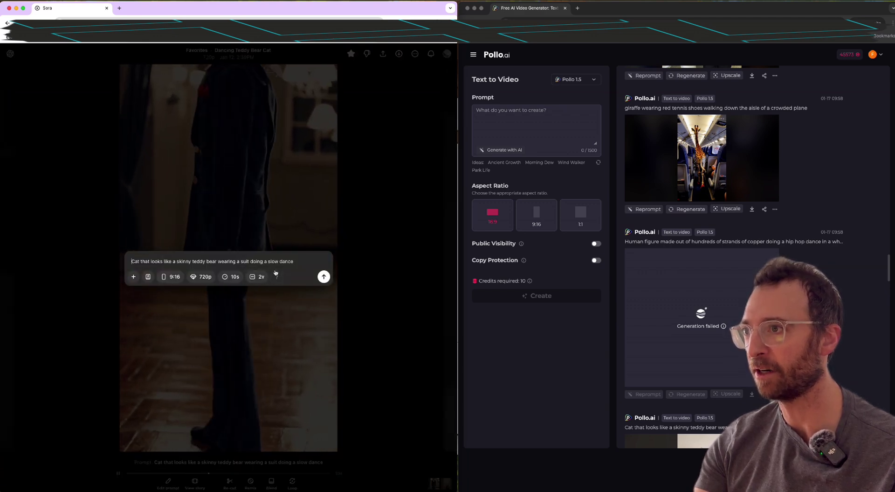
left_click(343, 251)
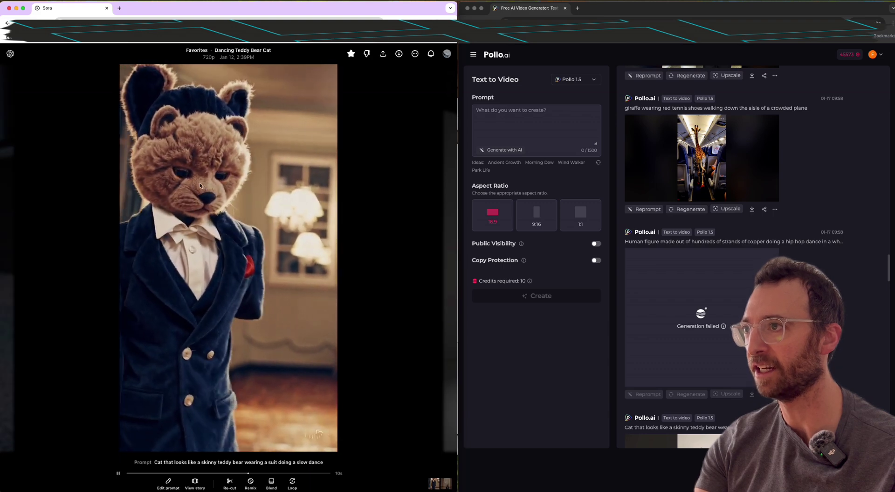
scroll(686, 243, "down", 4)
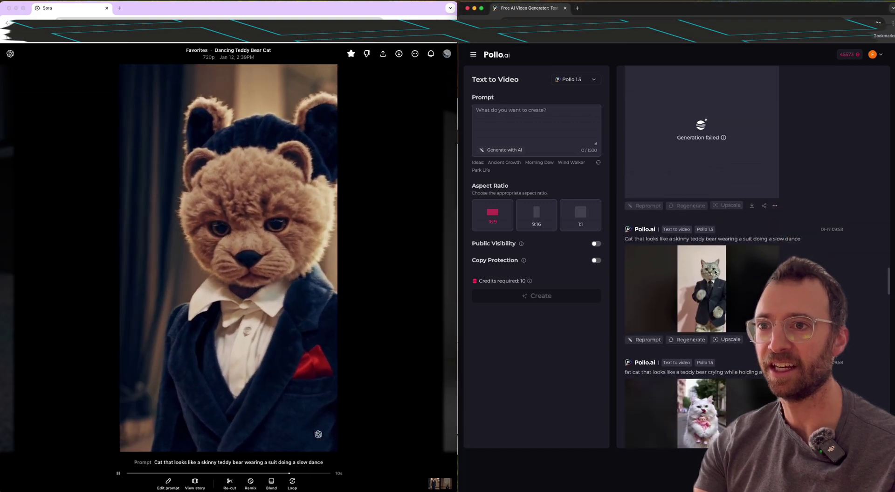
left_click(716, 276)
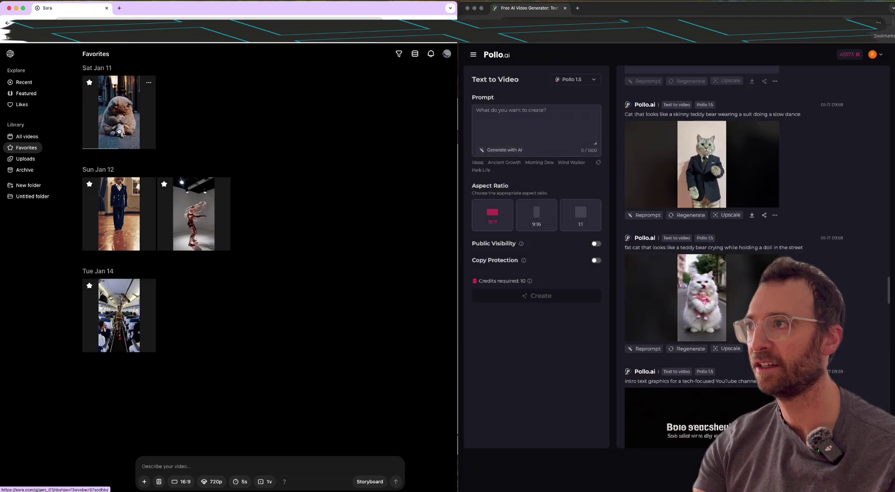
Play Sora's video of the fat cat holding a doll, check its prompt settings, and open Pollo AI's version for comparison.
left_click(191, 210)
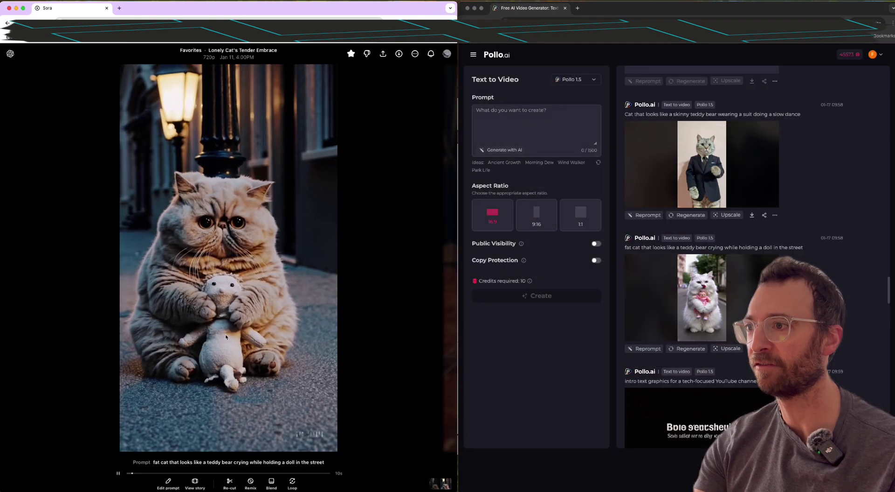
left_click(168, 483)
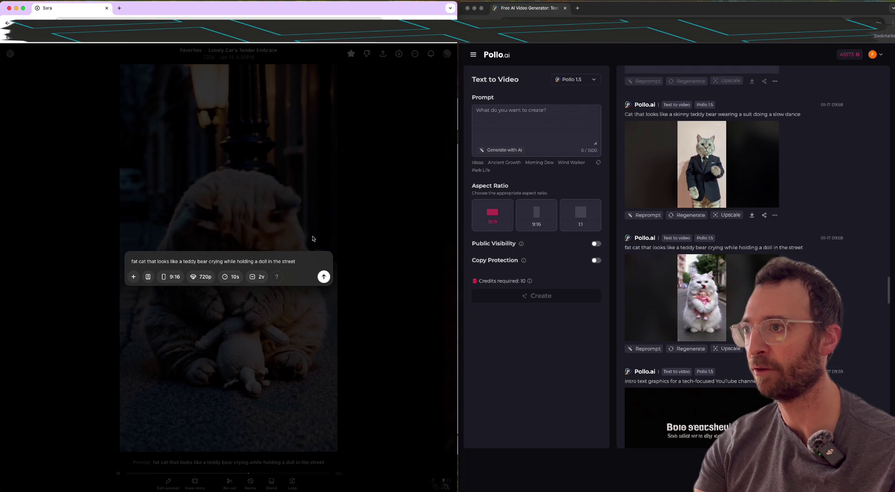
left_click(278, 237)
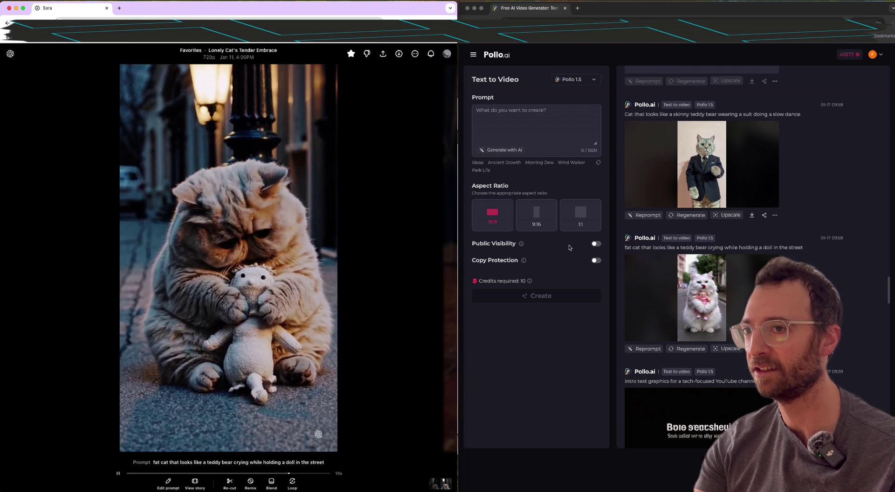
left_click(710, 292)
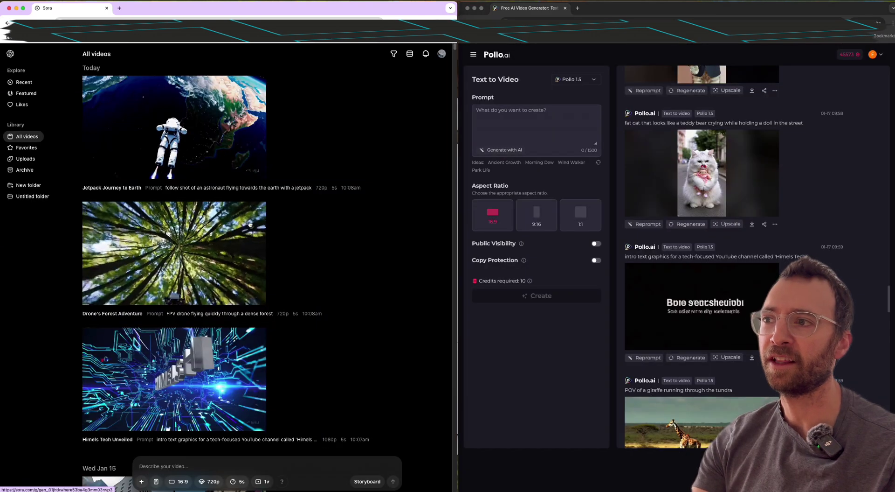
Play the 'Himels Tech' intro text graphics video in Pollo AI and in Sora to compare them, closing each one.
scroll(252, 226, "down", 3)
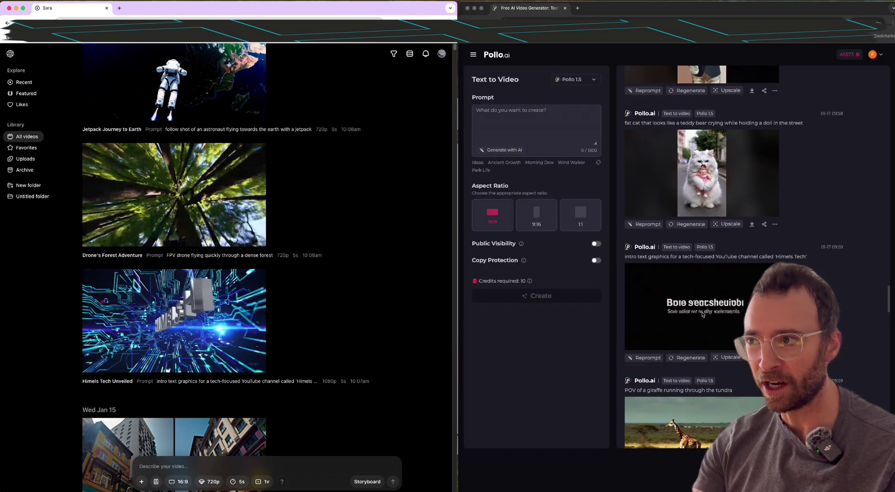
left_click(695, 275)
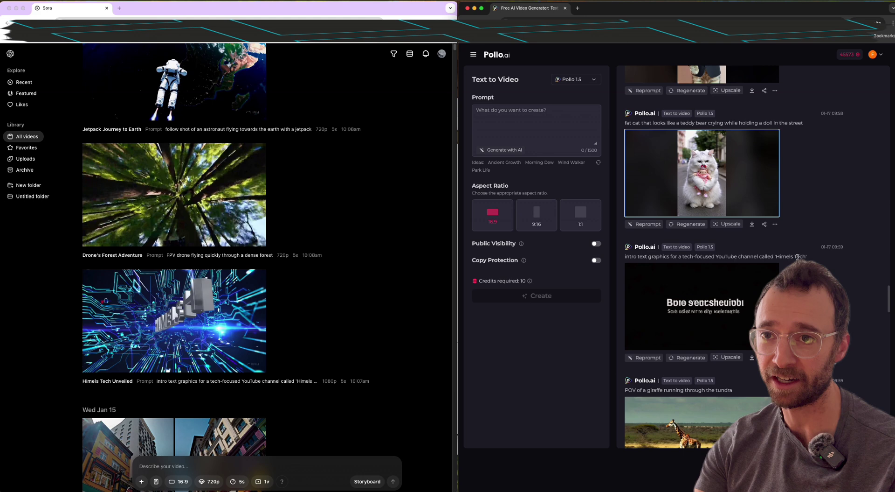
left_click(686, 304)
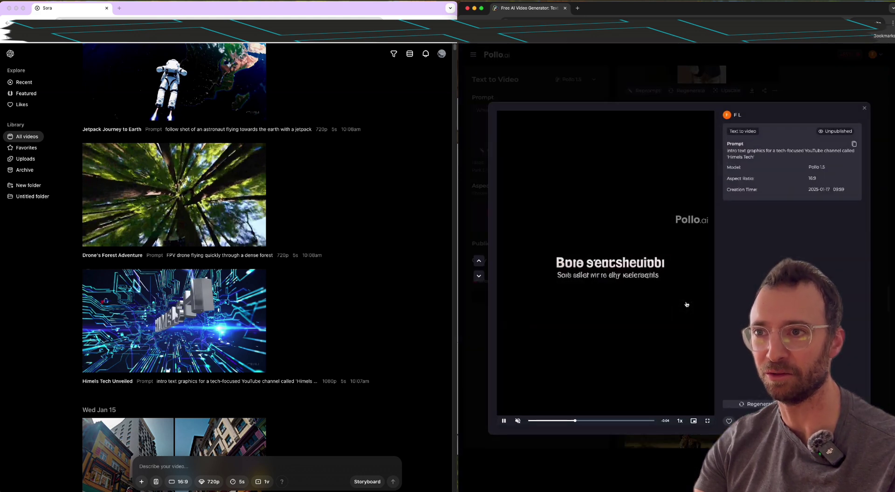
key("Escape")
left_click(273, 329)
left_click(254, 326)
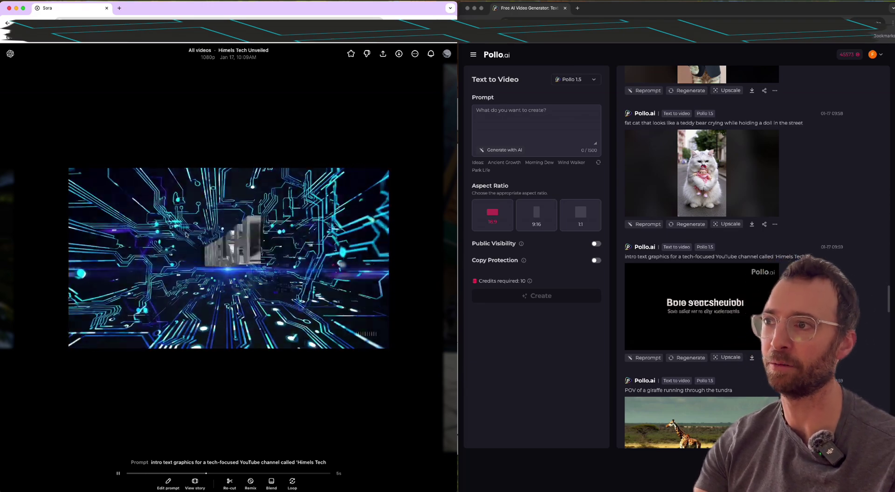
key("Escape")
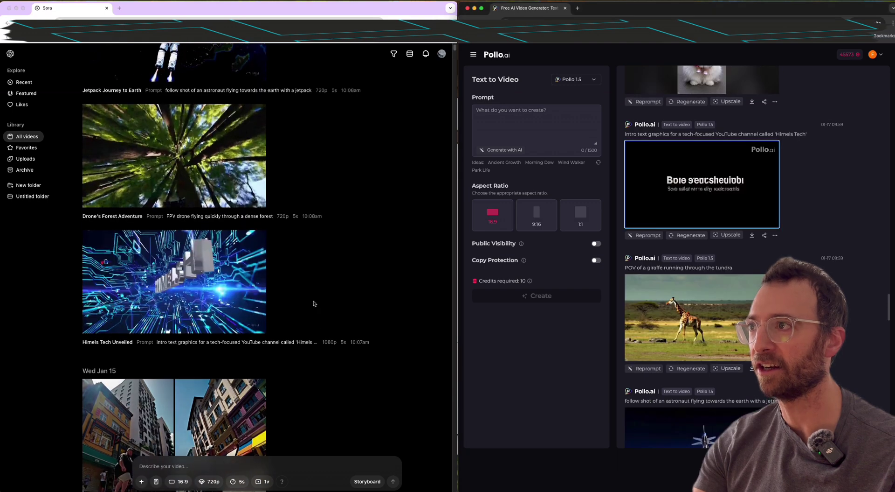
Play the video of the FPV drone flying through a dense forest in Sora and in Pollo AI to compare them.
left_click(448, 270)
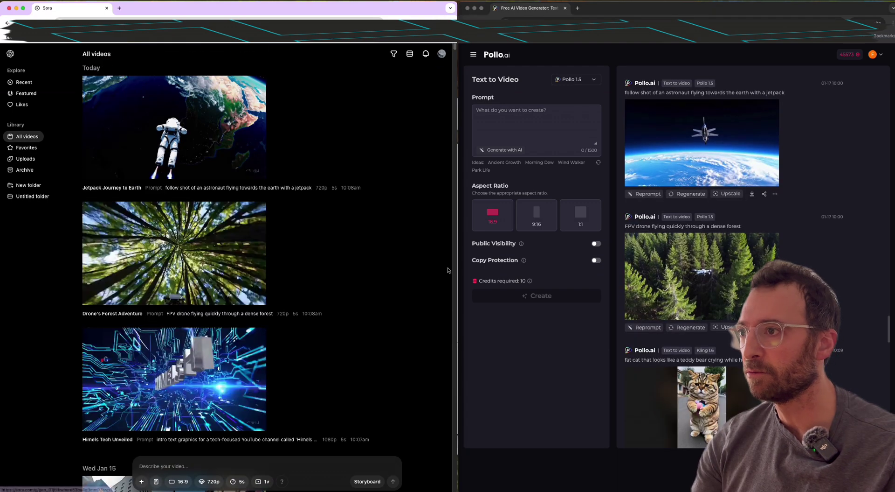
left_click(176, 247)
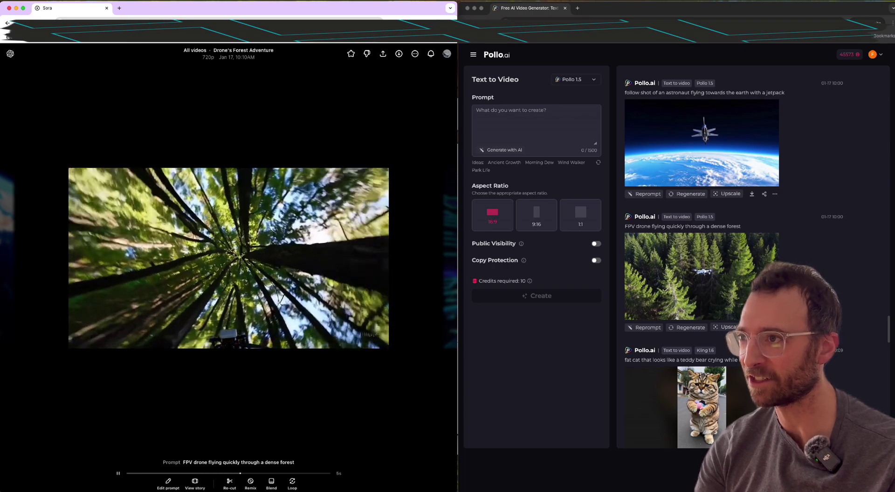
left_click(657, 261)
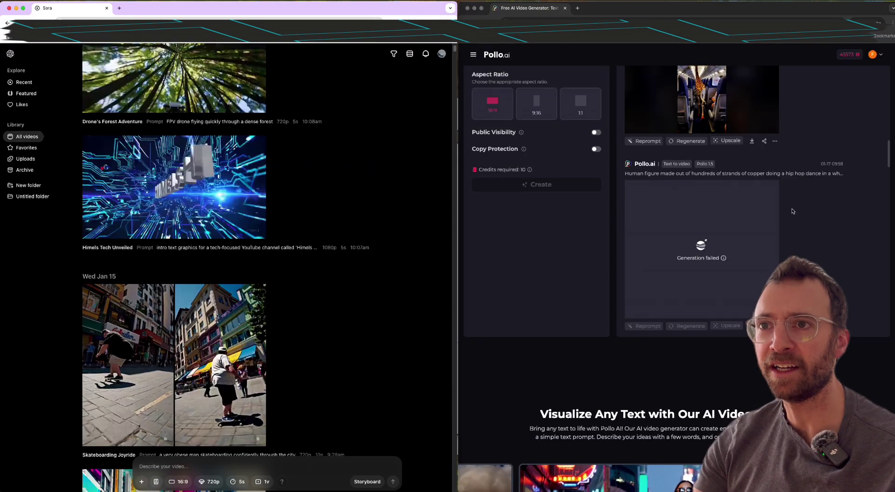
Look through the list of AI models offered for Pollo AI's text-to-video generation and close it without changing the model.
scroll(548, 168, "up", 3)
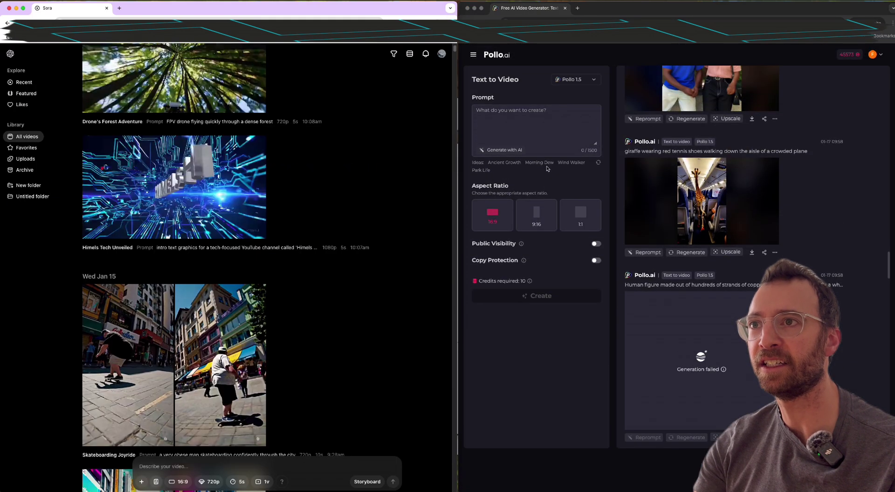
left_click(588, 80)
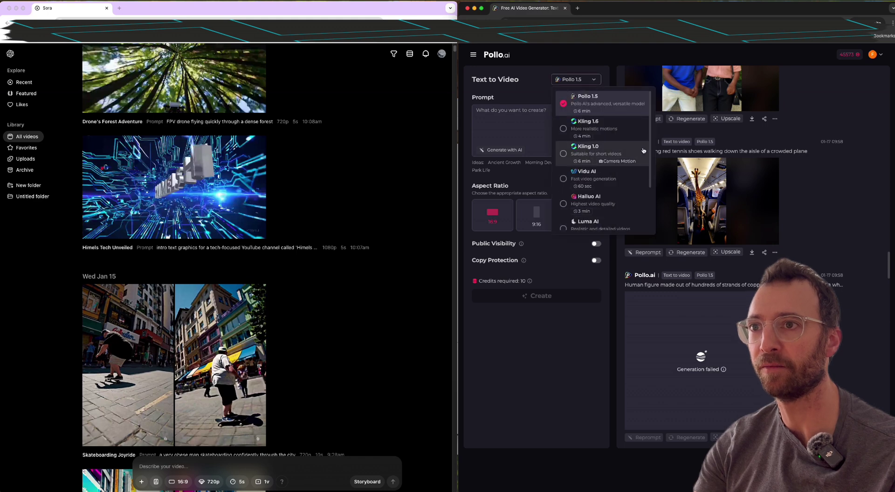
scroll(631, 144, "down", 2)
scroll(632, 144, "up", 3)
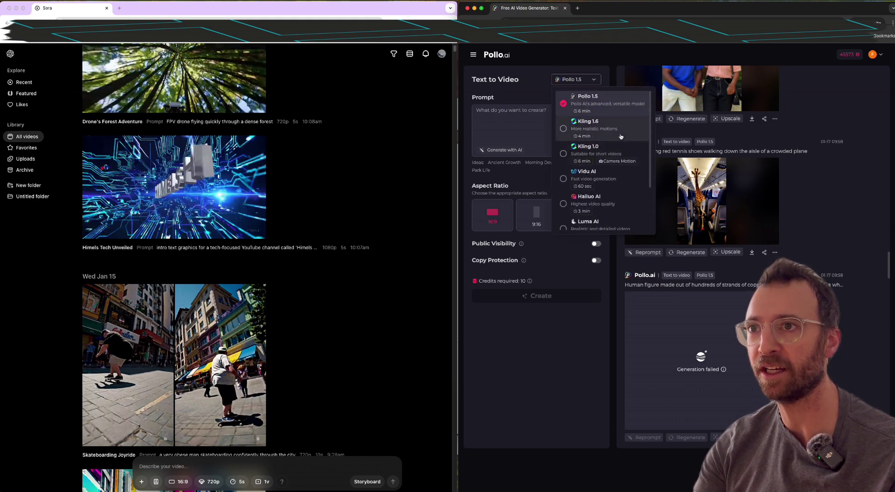
scroll(611, 154, "down", 3)
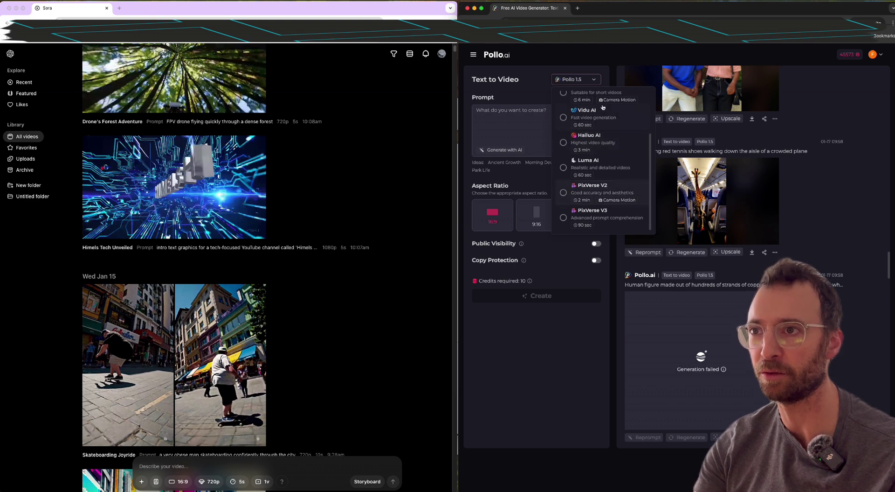
left_click(626, 309)
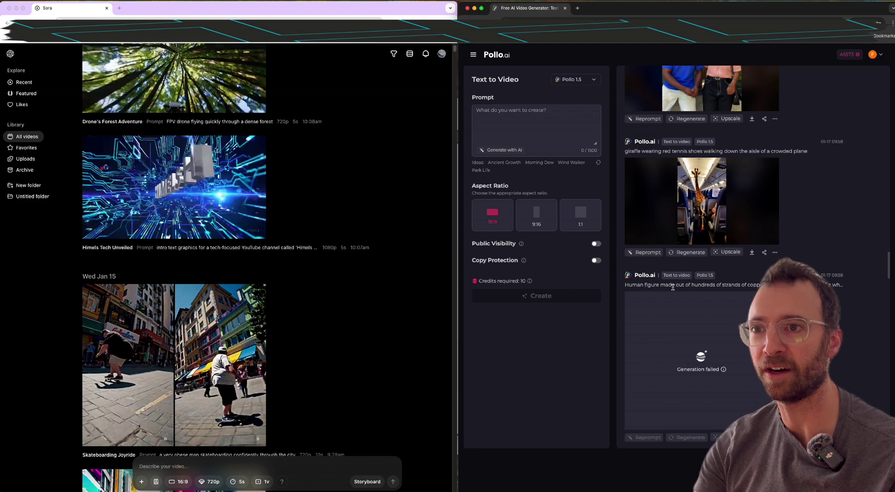
Play the hip-hop dancing copper-strand figure video from Sora's favorites and check its prompt settings.
scroll(212, 288, "down", 15)
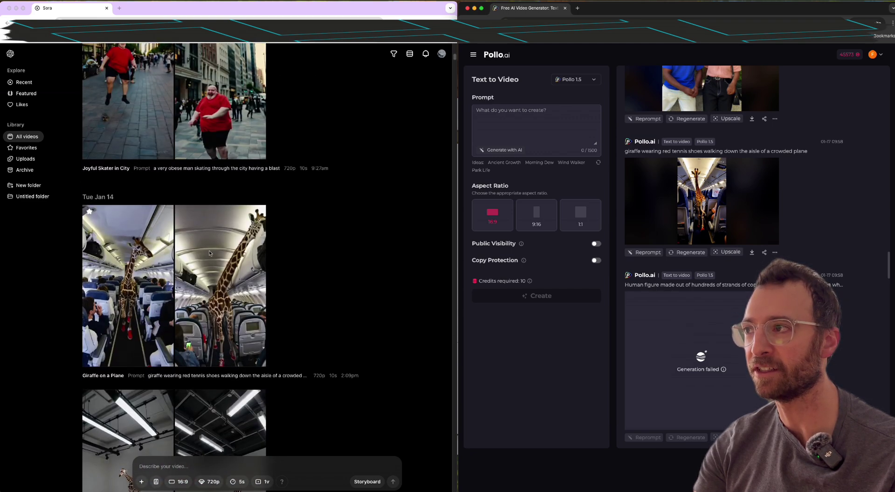
left_click(23, 148)
left_click(123, 215)
left_click(168, 482)
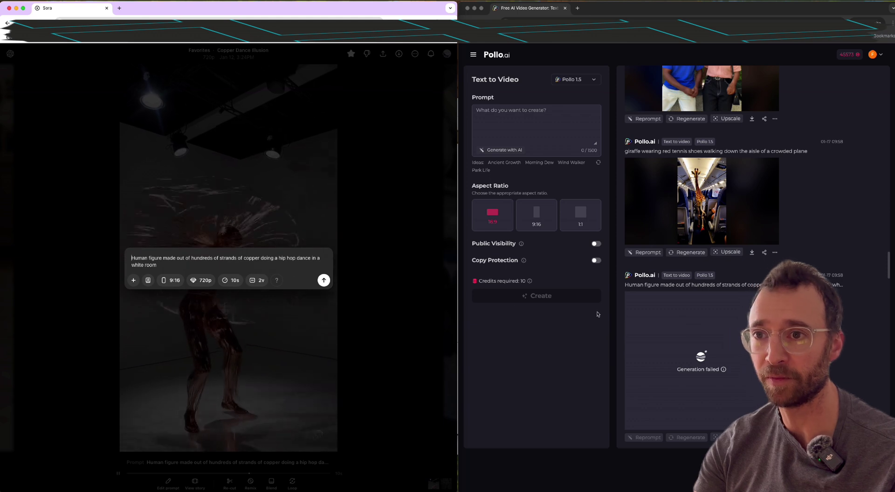
Play Pollo AI's Kling 1.6 version of the dancing copper figure alongside Sora's, and close both videos.
left_click(740, 368)
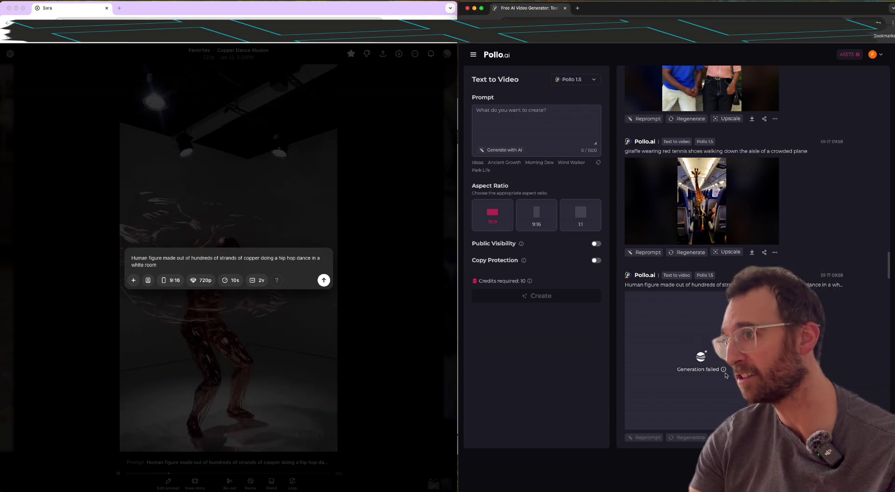
scroll(732, 367, "down", 15)
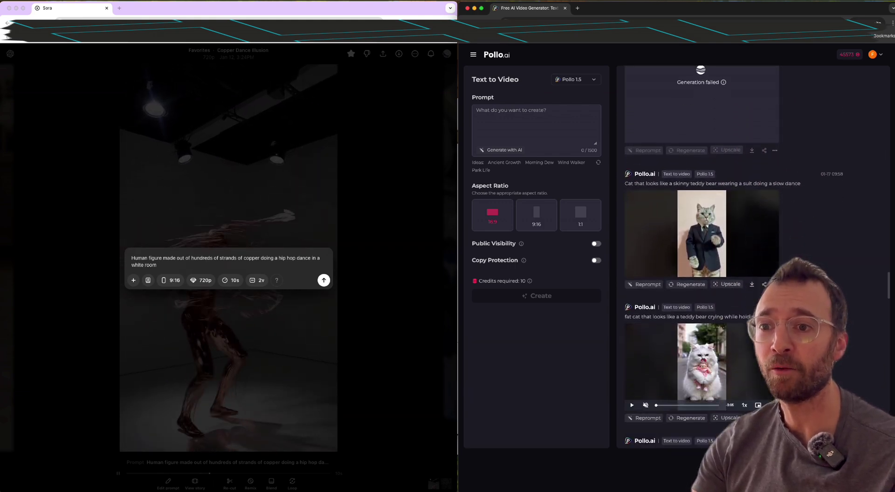
scroll(671, 168, "down", 15)
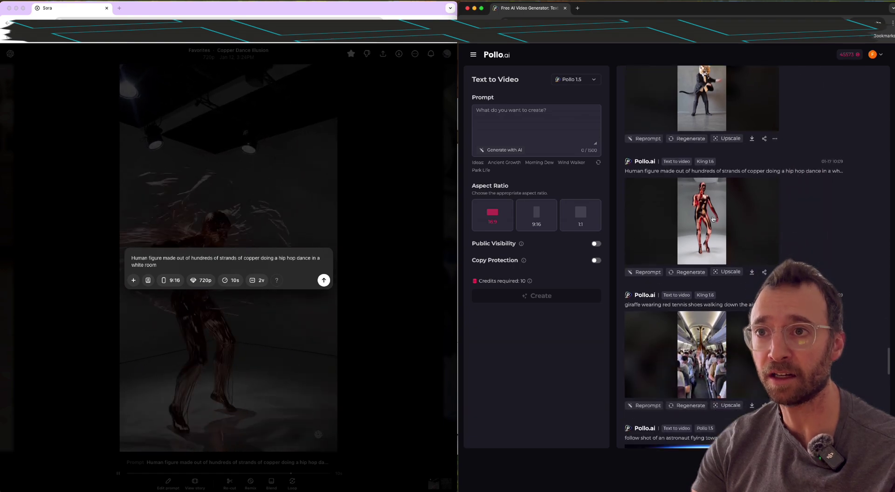
left_click(702, 219)
left_click(346, 226)
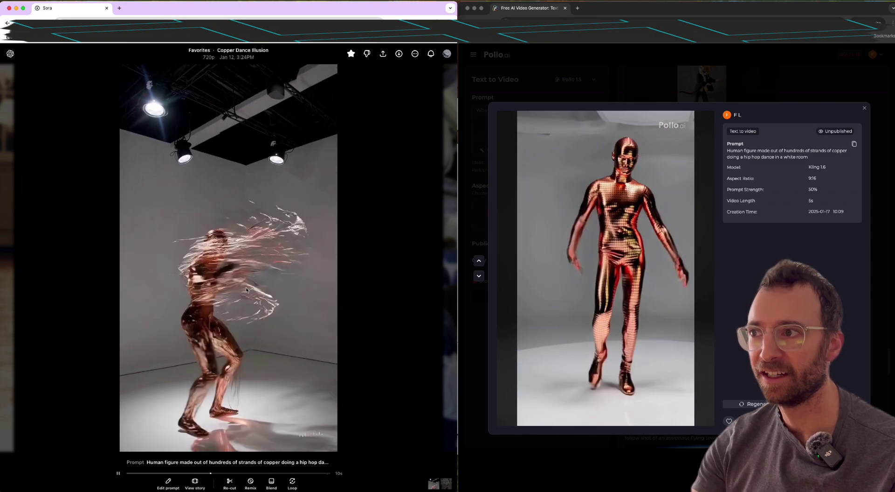
key("Escape")
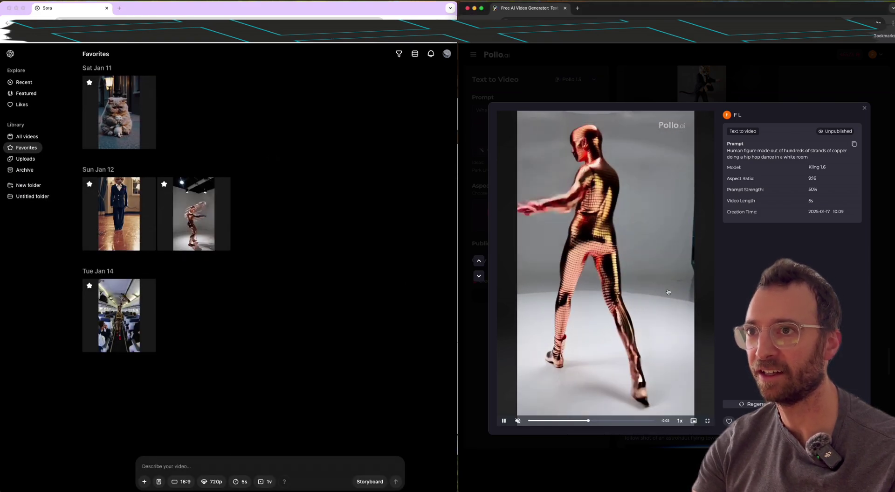
key("Escape")
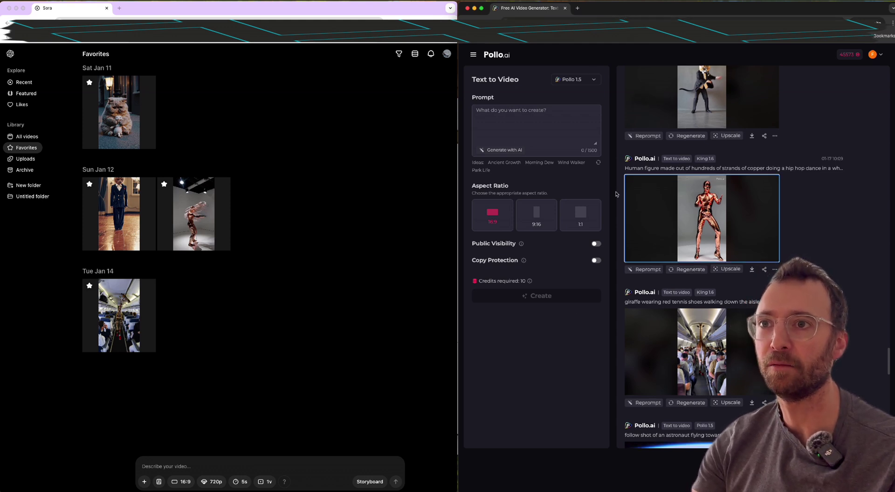
Play Pollo AI's Pollo 1.5 video of the astronaut flying towards the earth with a jetpack, and close it.
scroll(628, 205, "down", 6)
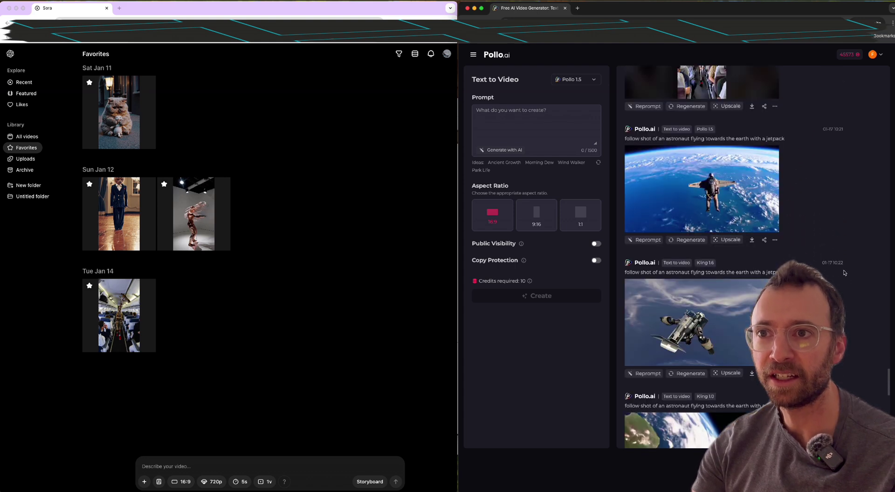
scroll(794, 207, "up", 3)
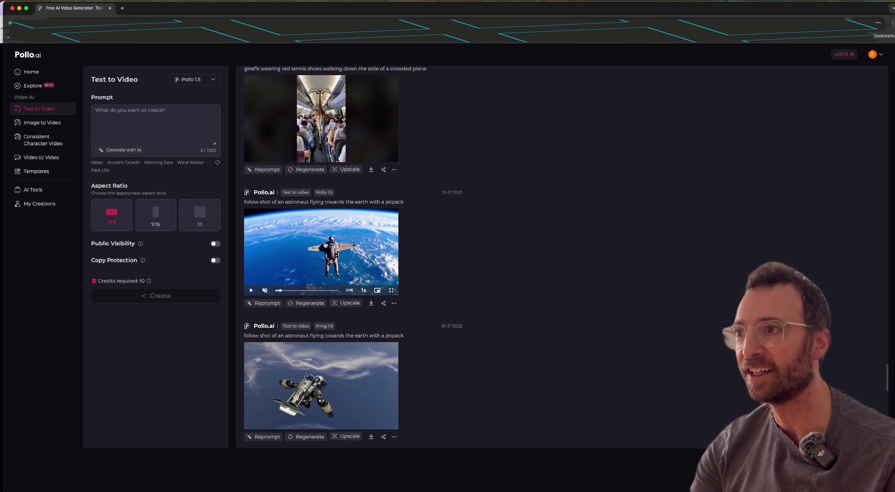
left_click(321, 243)
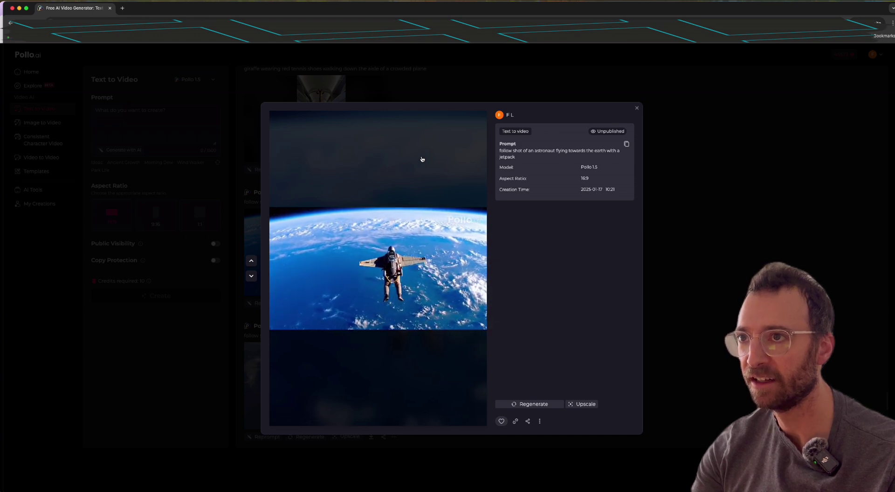
key("Escape")
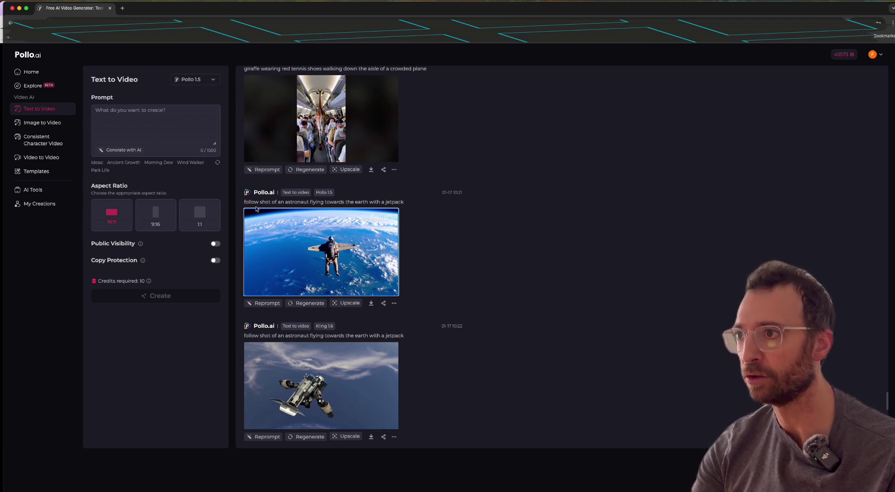
Play the Kling 1.6 and Kling 1.0 versions of the astronaut jetpack video to compare them, closing each one.
scroll(256, 209, "down", 3)
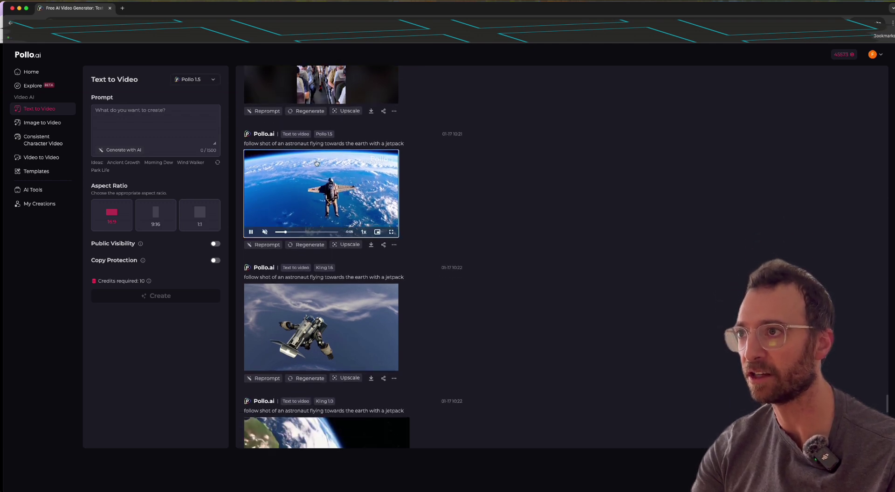
scroll(312, 203, "down", 3)
left_click(335, 267)
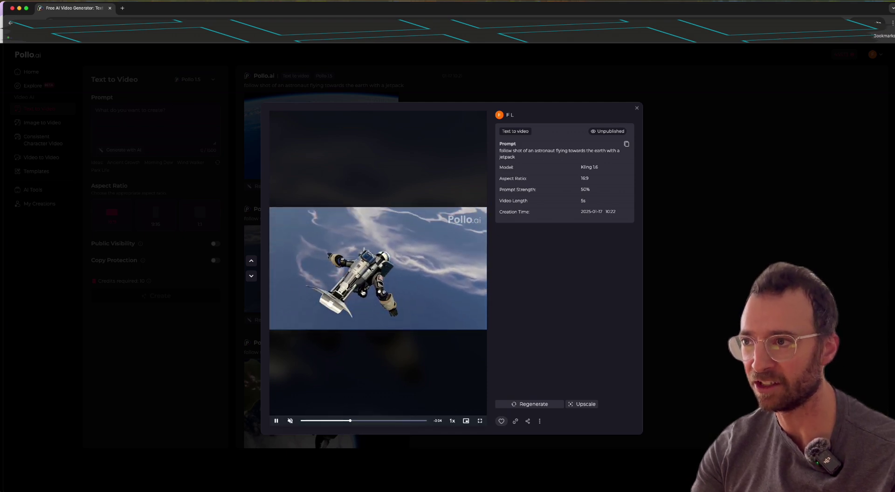
key("Escape")
scroll(347, 274, "down", 5)
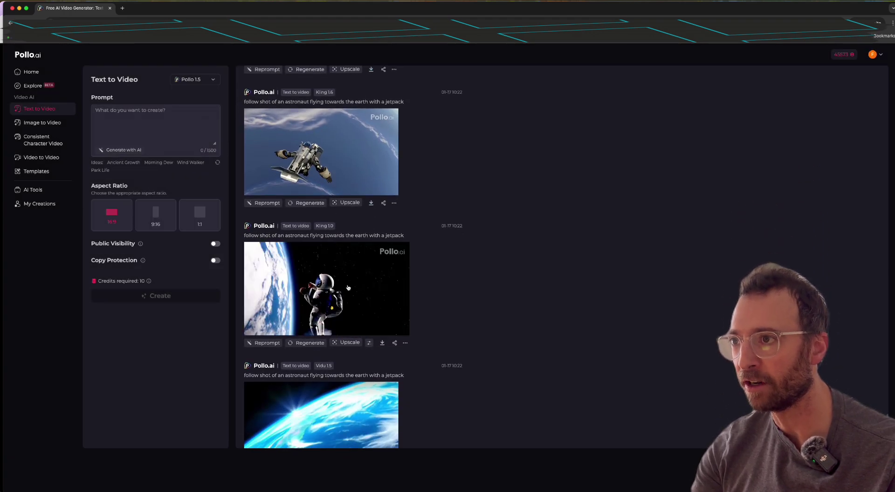
left_click(349, 290)
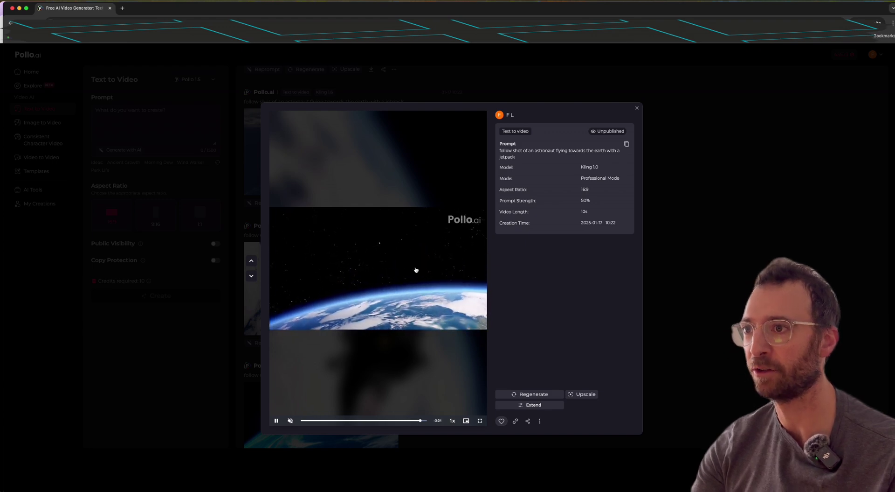
key("Escape")
Play the Vidu and Hailuo versions of the astronaut jetpack video to compare them, closing each one.
scroll(332, 295, "down", 3)
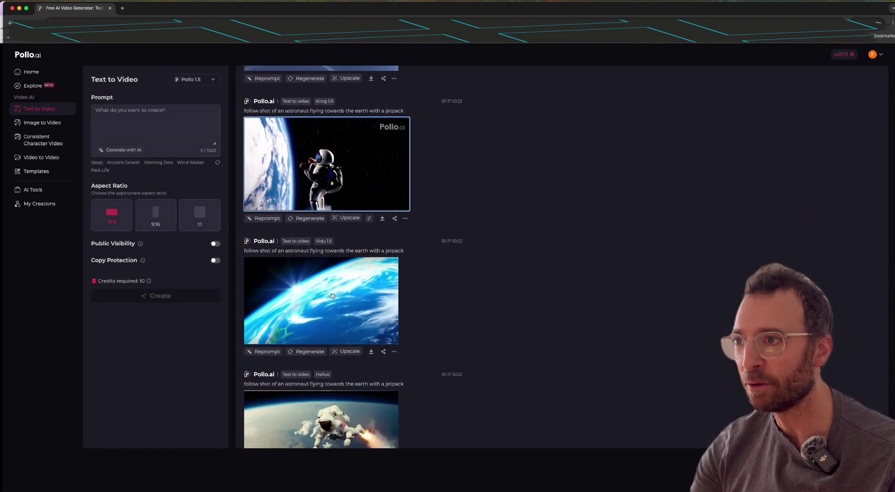
left_click(332, 295)
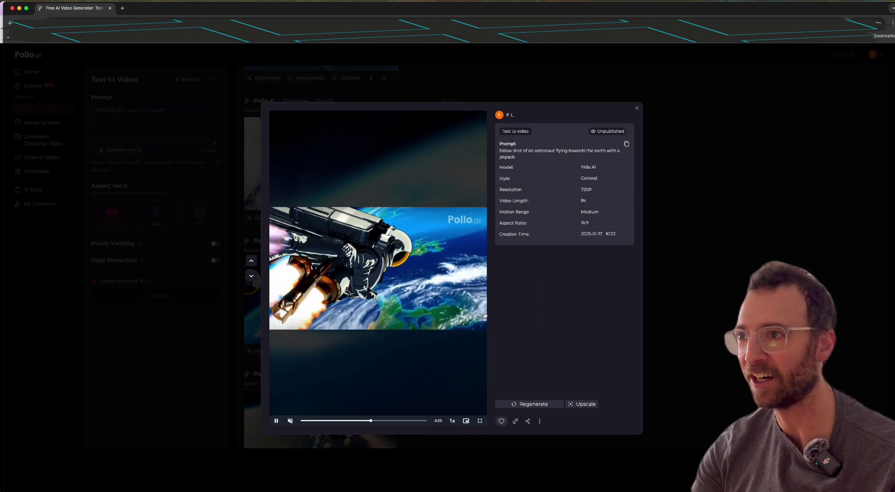
key("Escape")
scroll(440, 320, "down", 3)
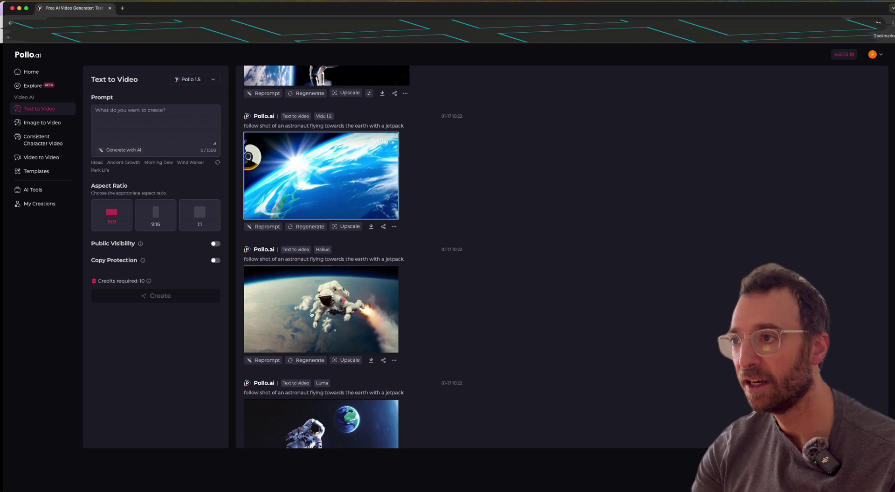
mouse_move(322, 310)
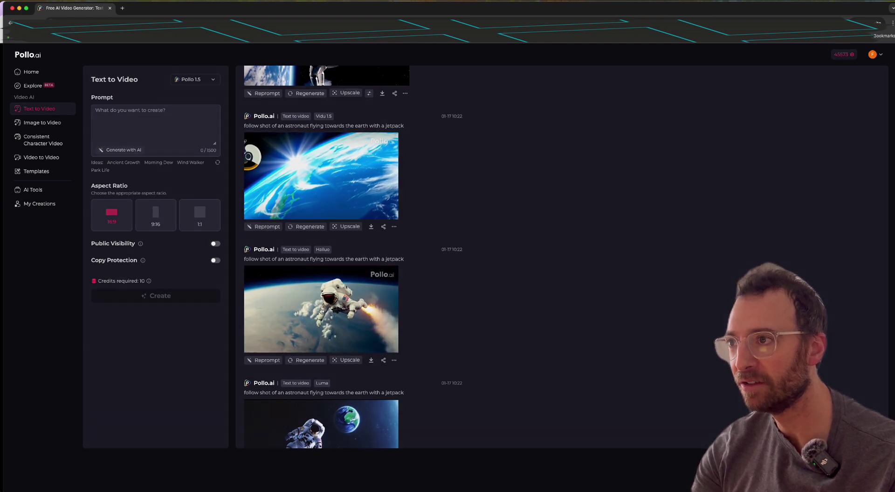
left_click(321, 310)
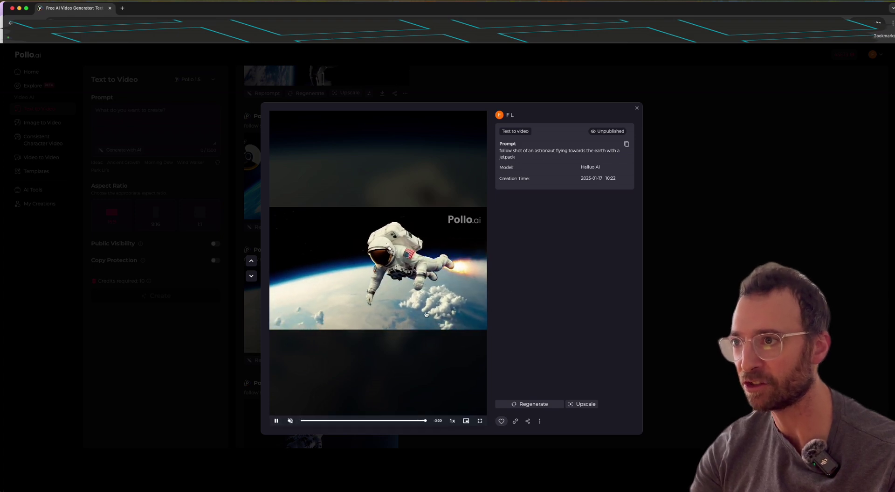
key("Escape")
Play the Luma version of the astronaut jetpack video and close it.
scroll(318, 317, "down", 3)
left_click(319, 318)
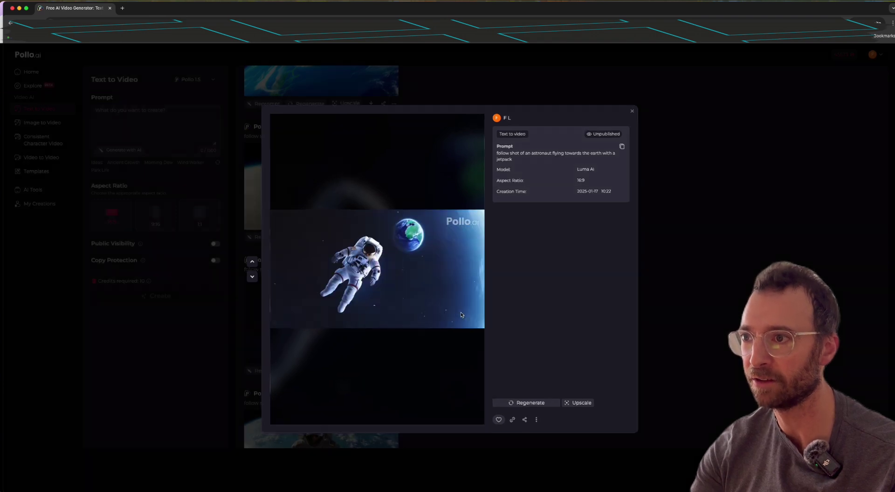
key("Escape")
Play the PixVerse V2 and PixVerse V3 versions of the astronaut jetpack video to compare them, closing each one.
scroll(353, 328, "down", 3)
left_click(354, 328)
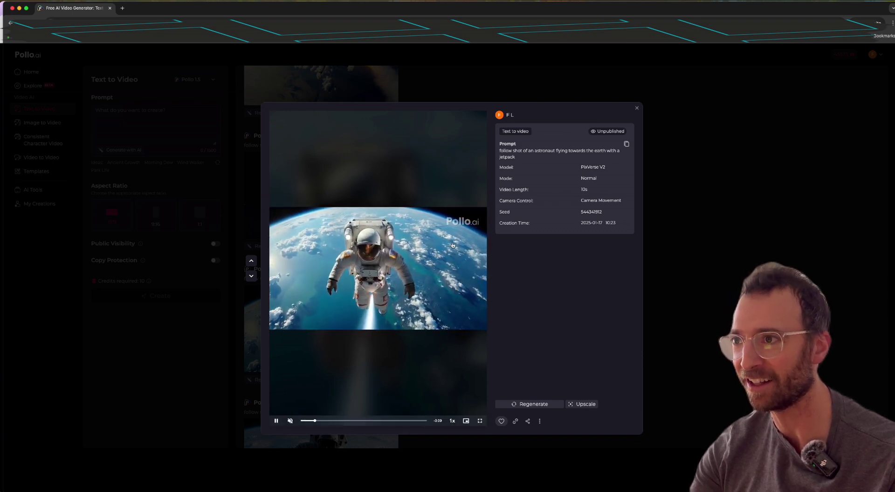
key("Escape")
left_click(347, 368)
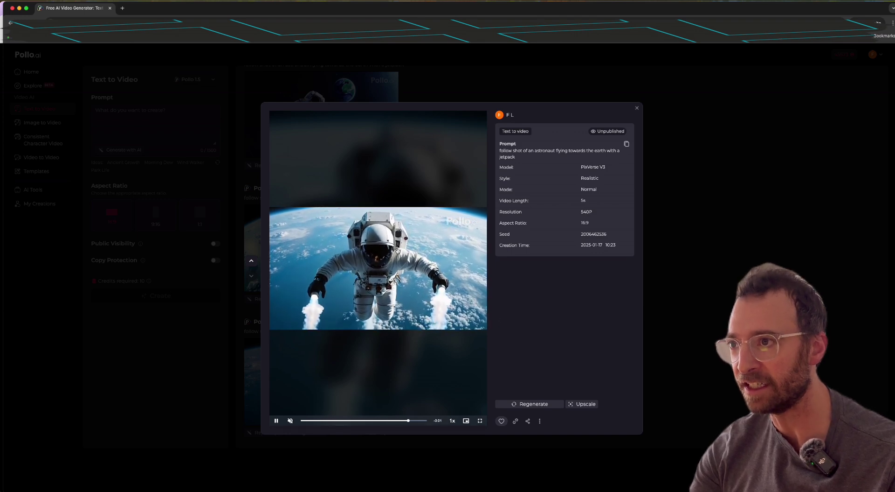
key("Escape")
In Consistent Character Video, enter the prompt "a man in a suit walking towards the camera in a busy futuristic city" and set the length to 8s.
scroll(418, 279, "up", 3)
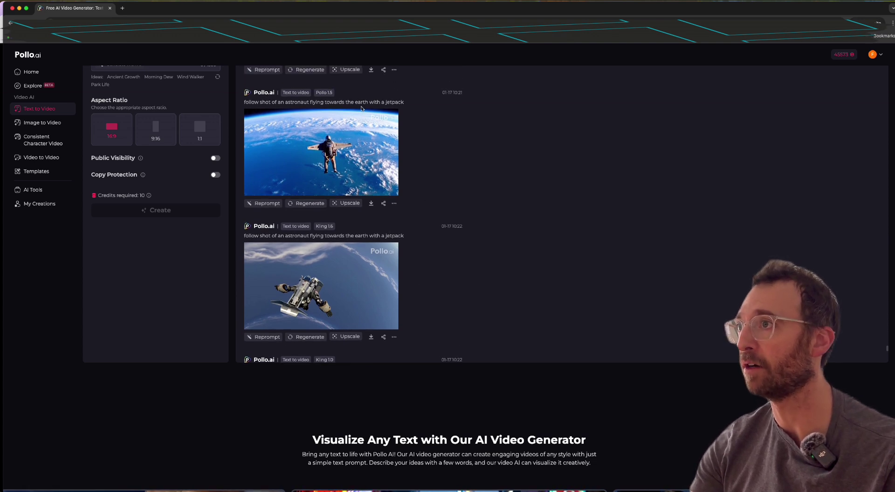
scroll(315, 246, "up", 3)
scroll(315, 246, "up", 2)
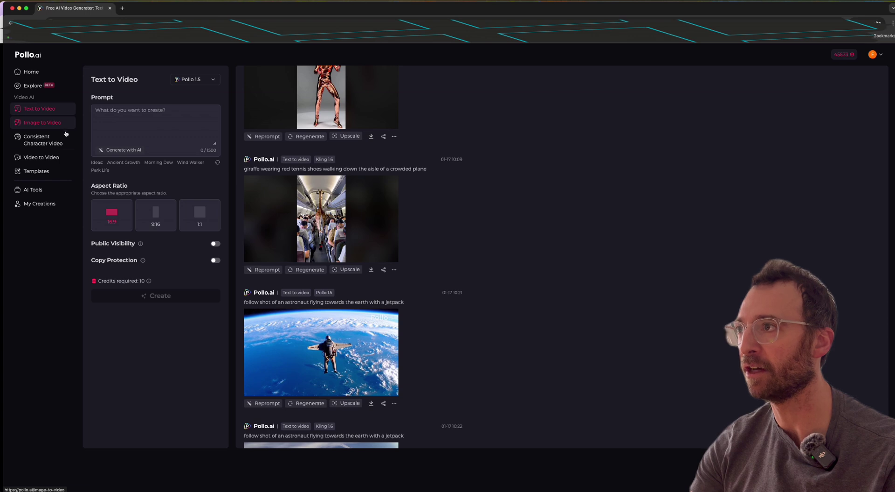
left_click(47, 146)
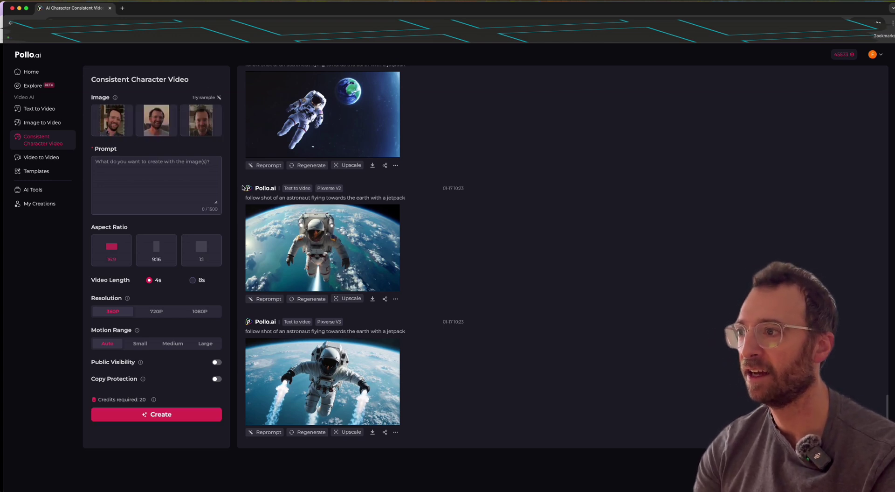
type("a man in a suit walking towards the camera in a busy futuris")
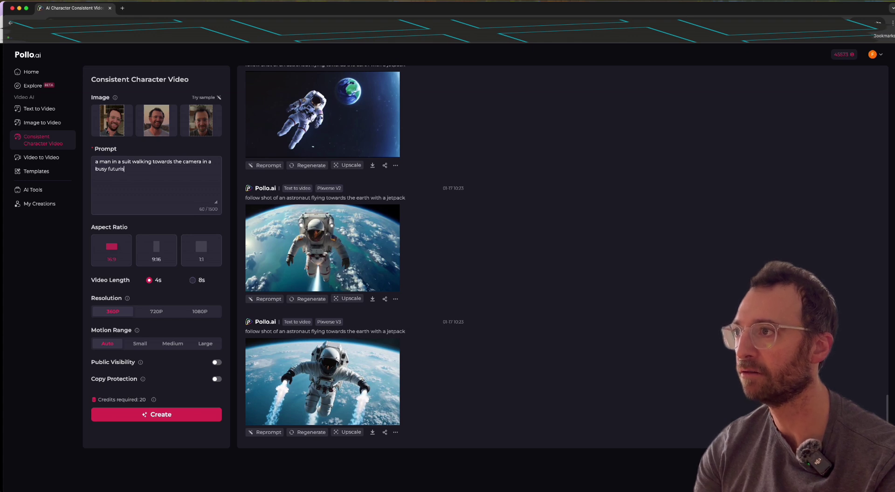
type("tic city")
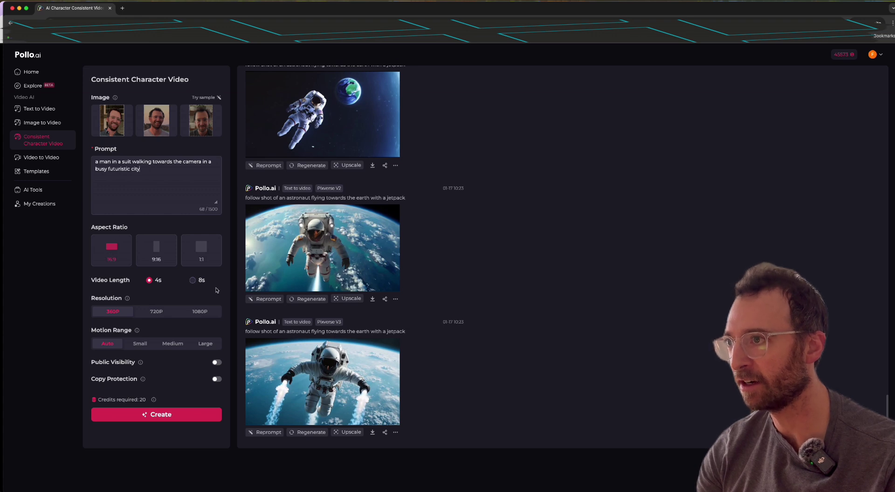
left_click(193, 280)
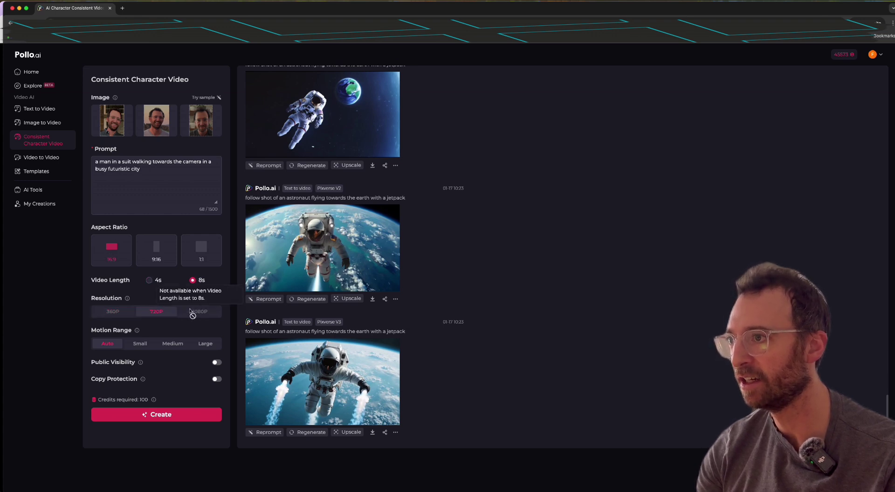
left_click(149, 280)
left_click(202, 313)
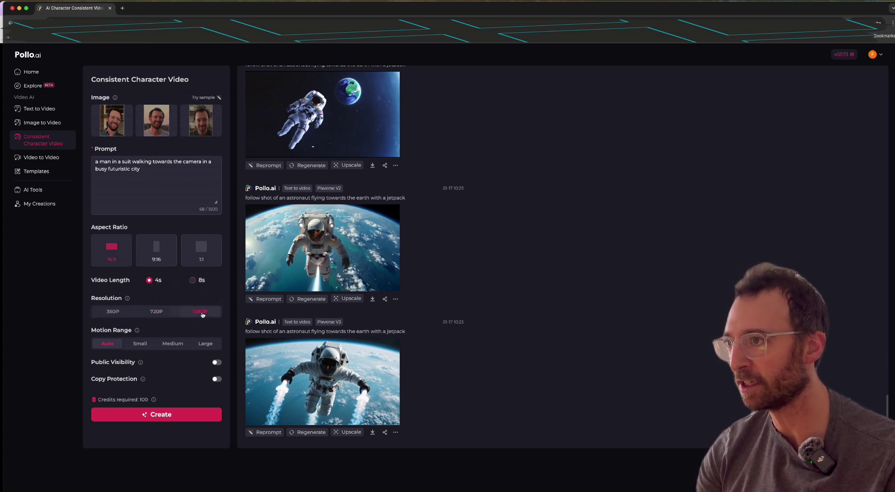
left_click(158, 311)
left_click(193, 280)
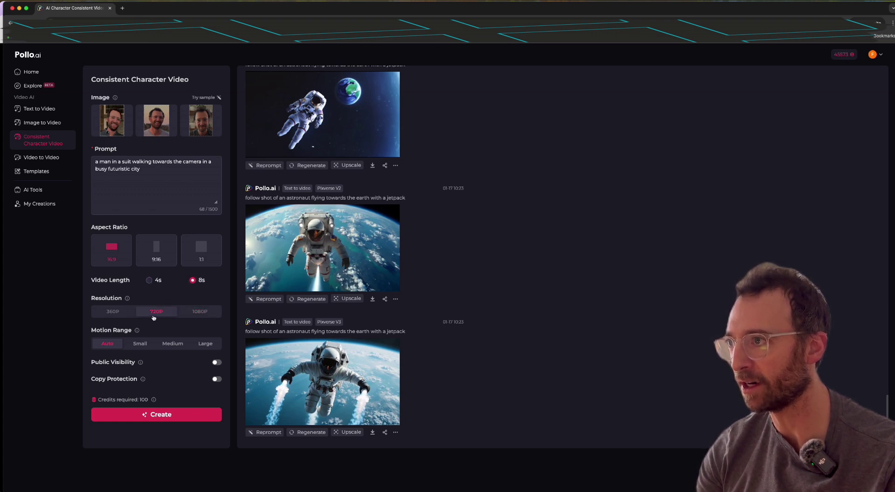
Set the consistent character video to 4s length, 1080P resolution and Medium motion range.
left_click(149, 279)
left_click(200, 312)
mouse_move(137, 330)
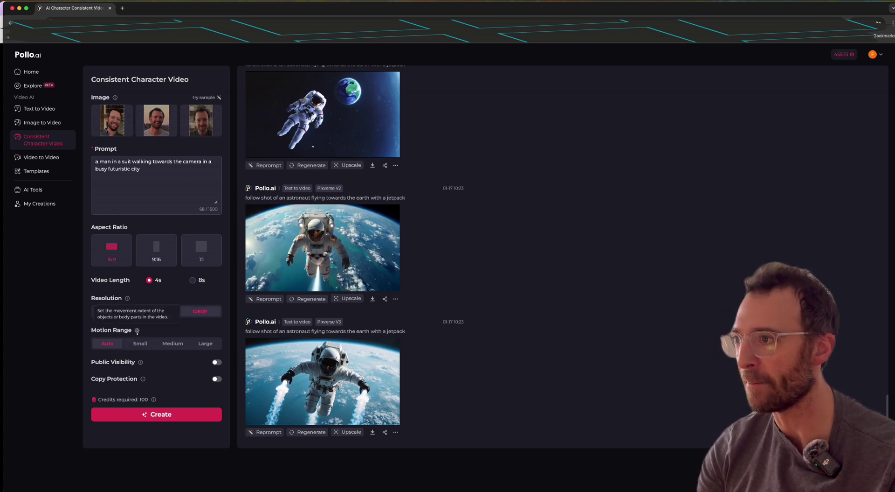
left_click(171, 344)
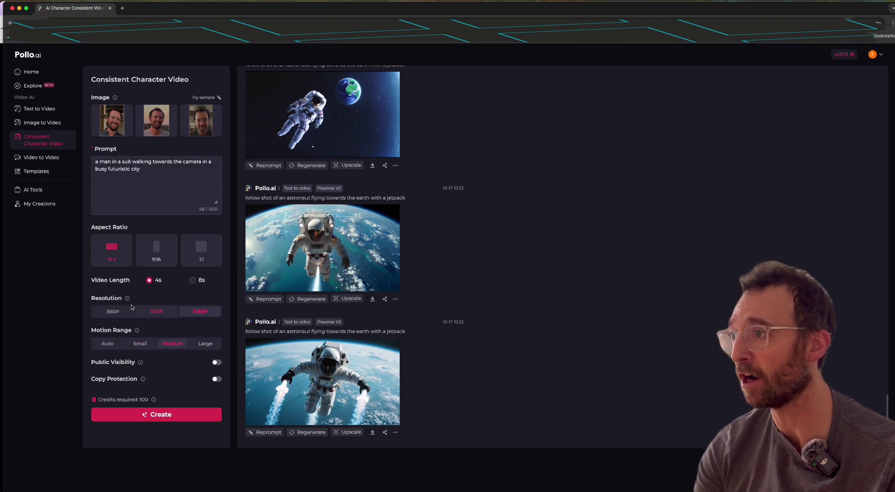
Check the Public Visibility and Copy Protection explanations, leave both options off and create the futuristic city video.
scroll(151, 305, "down", 2)
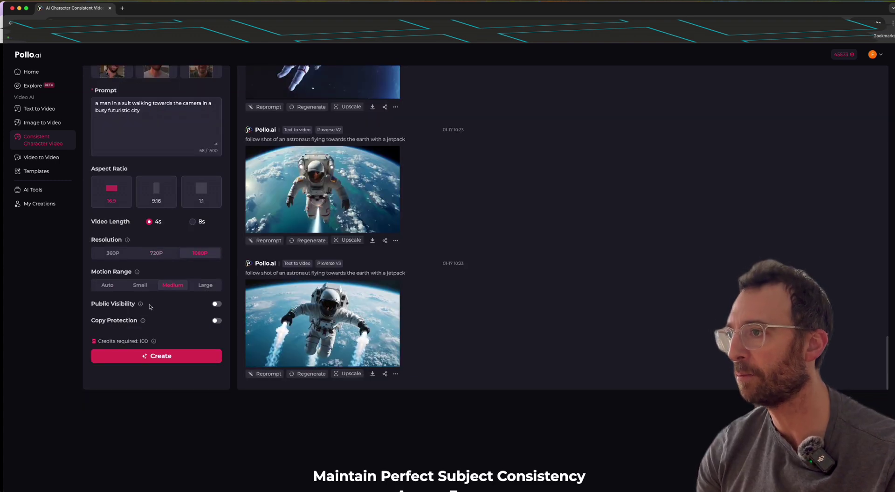
mouse_move(141, 304)
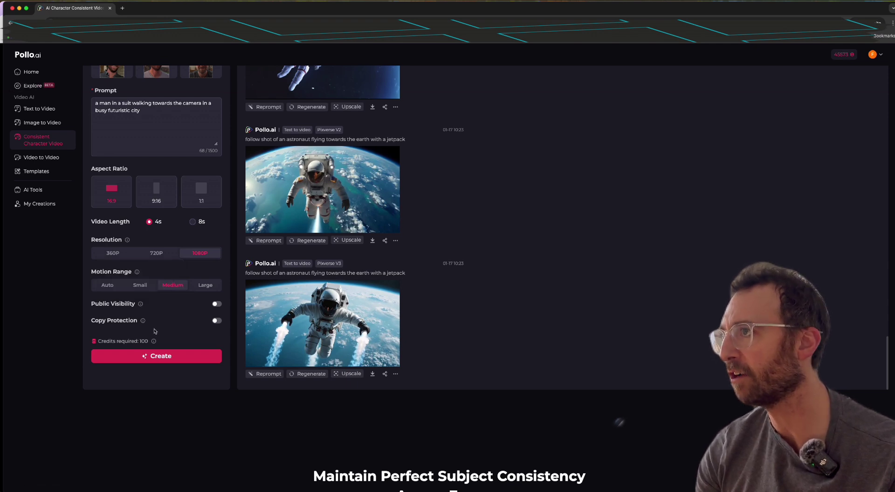
mouse_move(142, 321)
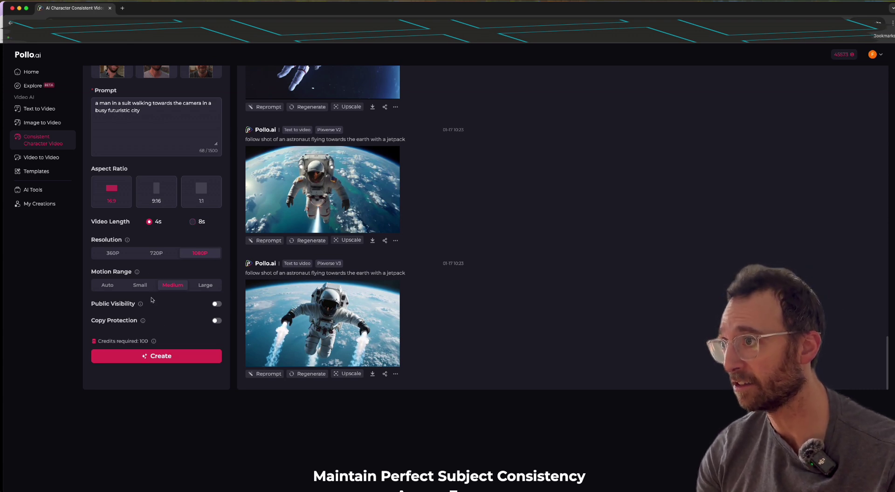
scroll(172, 202, "up", 3)
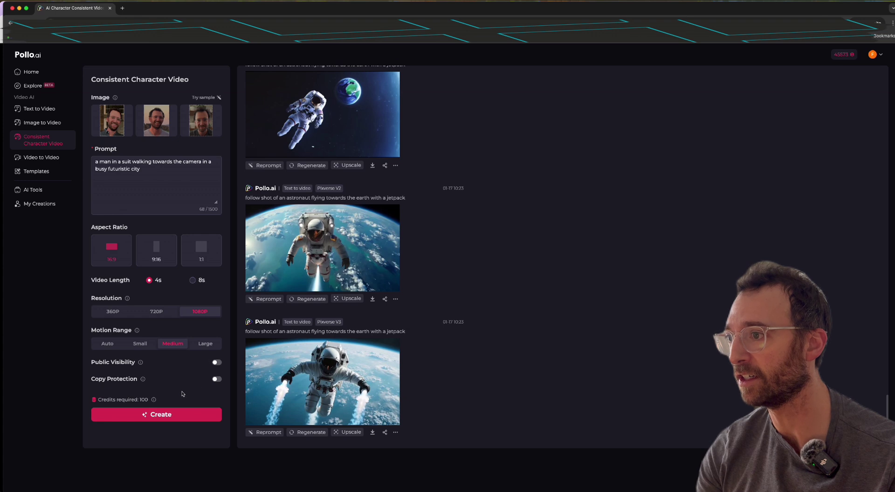
left_click(172, 414)
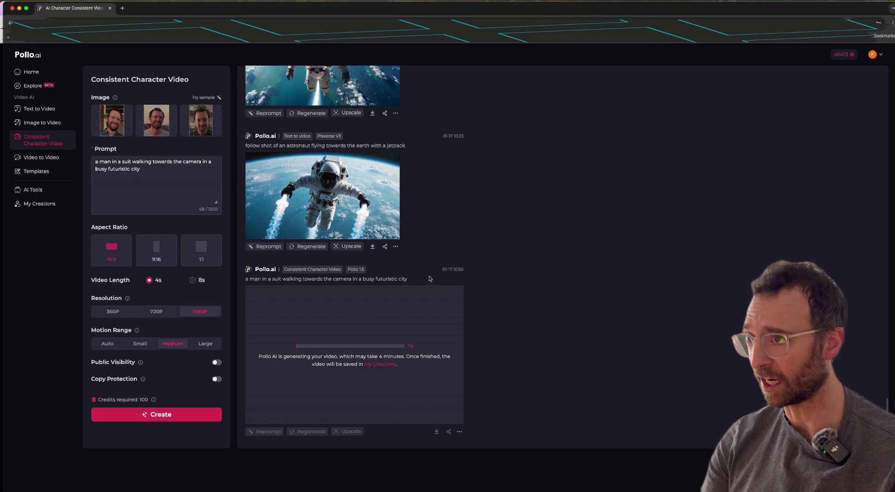
Replace the prompt with "a man swimming with the dolphins and fishes", set the resolution to 720P and create the video.
triple_click(156, 170)
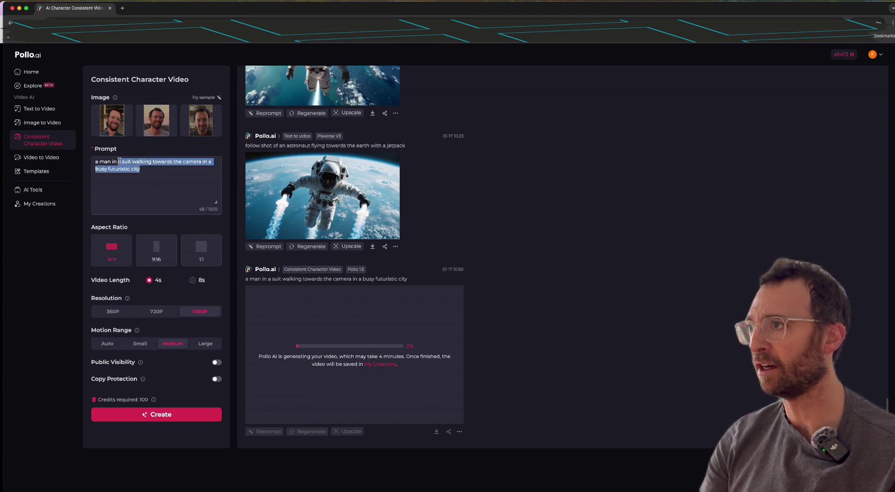
type("a man swimming with the dolphins and fishes")
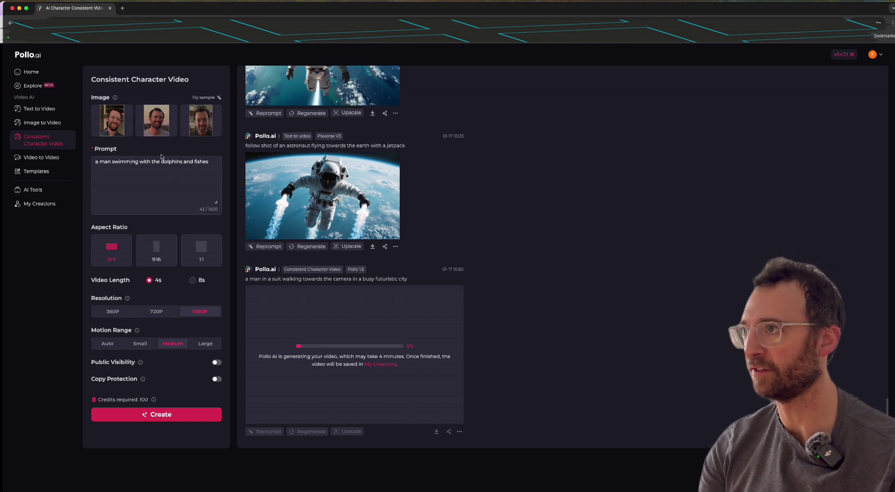
left_click(161, 317)
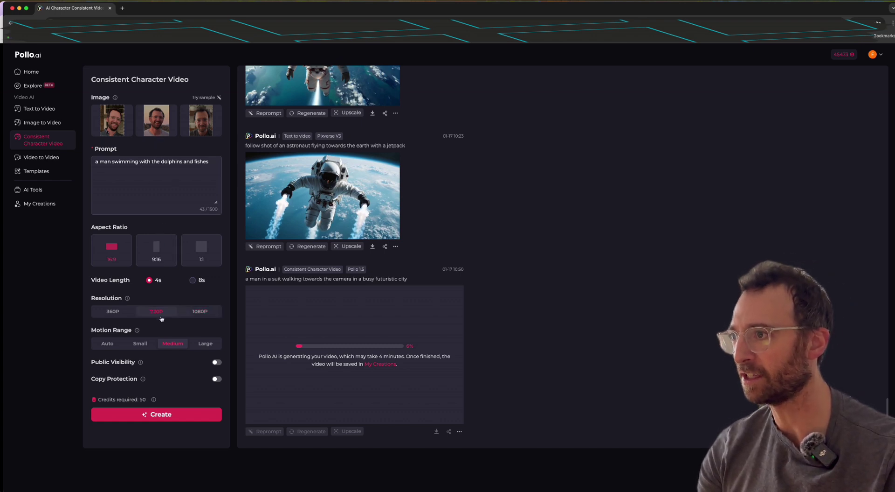
left_click(164, 417)
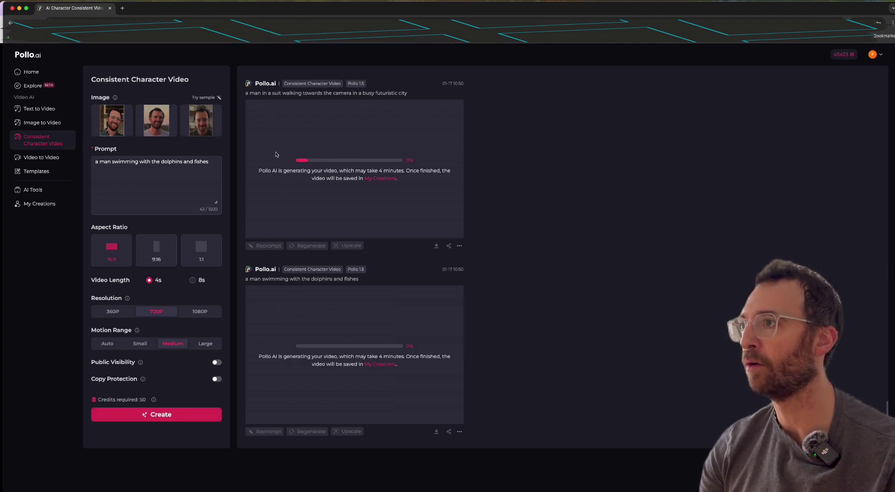
Go to Explore, preview several trending videos, and view the details of the snowy forest McDonald's character video before closing it.
left_click(37, 86)
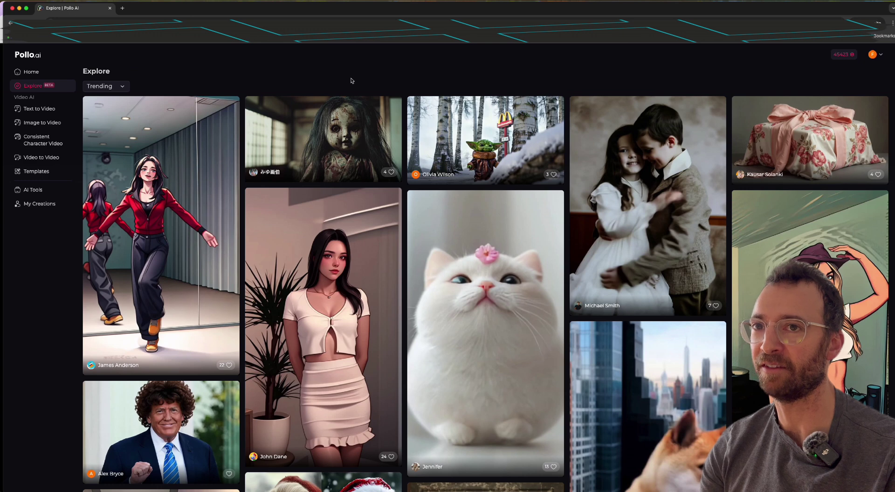
mouse_move(161, 216)
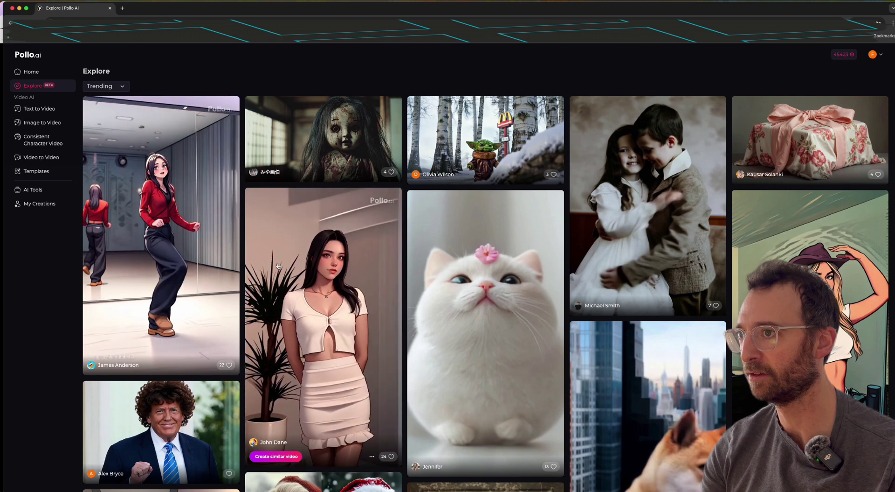
mouse_move(500, 286)
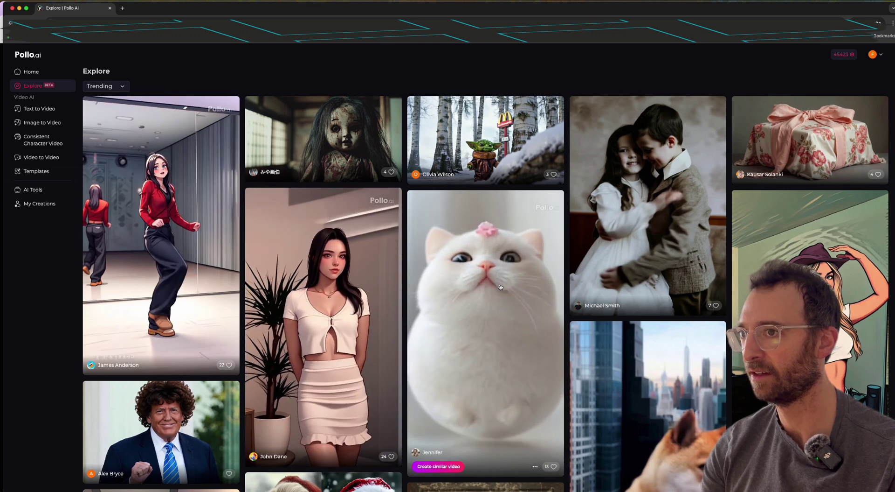
mouse_move(652, 243)
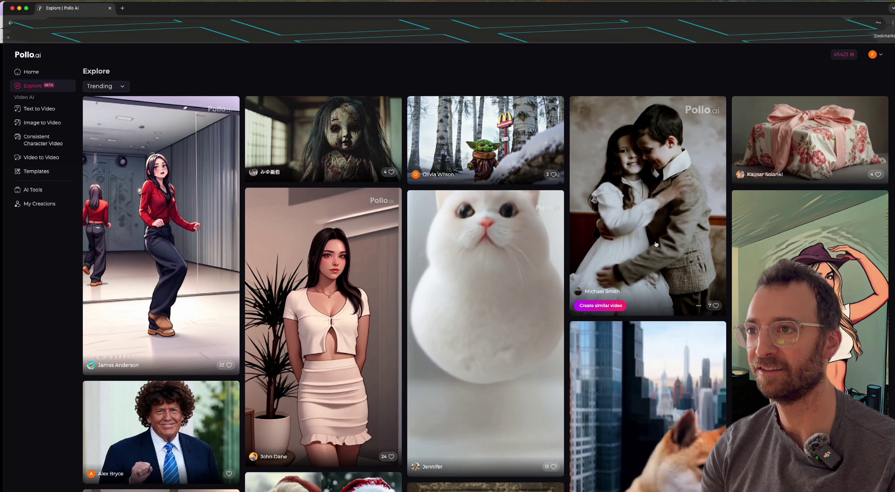
left_click(436, 137)
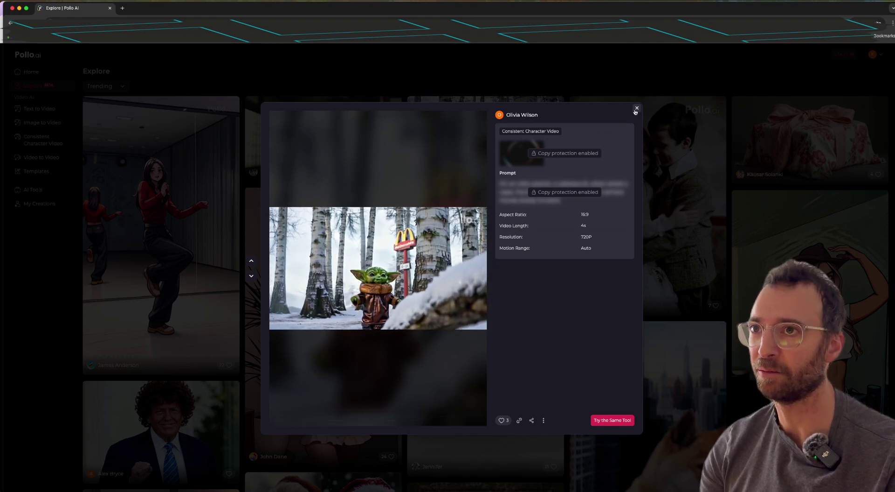
left_click(637, 108)
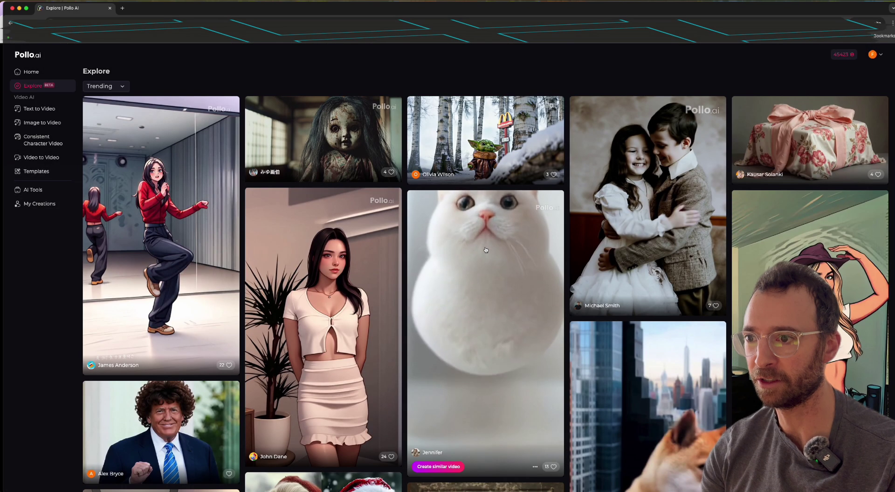
Find the trending AI Squish Effect video of the figure in red with a top hat and open its details.
scroll(485, 252, "down", 3)
scroll(486, 251, "down", 2)
left_click(492, 375)
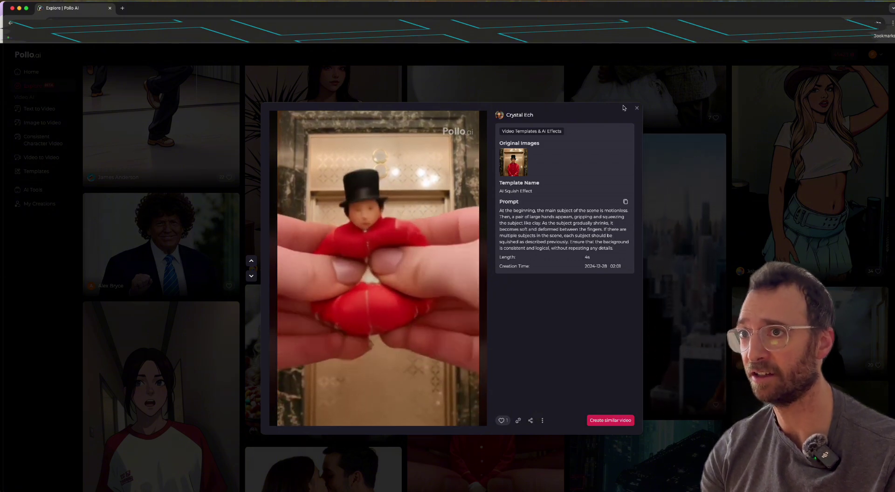
Open the video templates and preview effects such as AI Kissing, AI Muscle Generator and AI Inflate Effect.
left_click(51, 177)
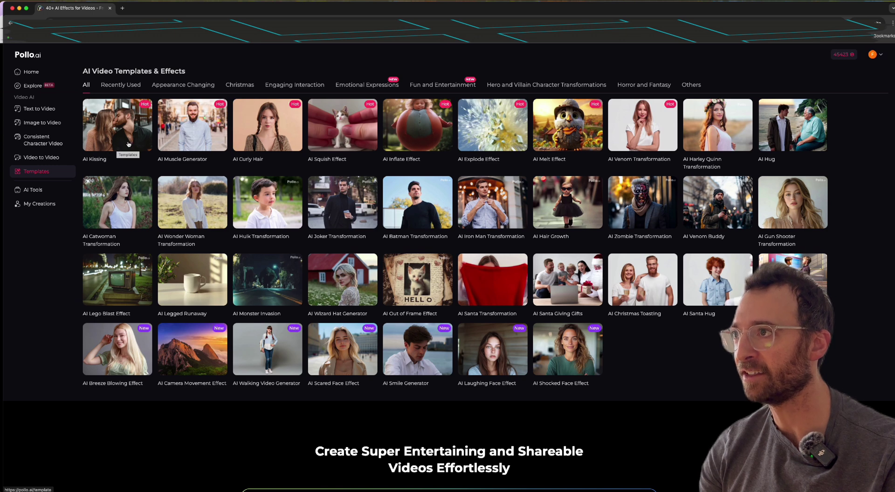
mouse_move(128, 144)
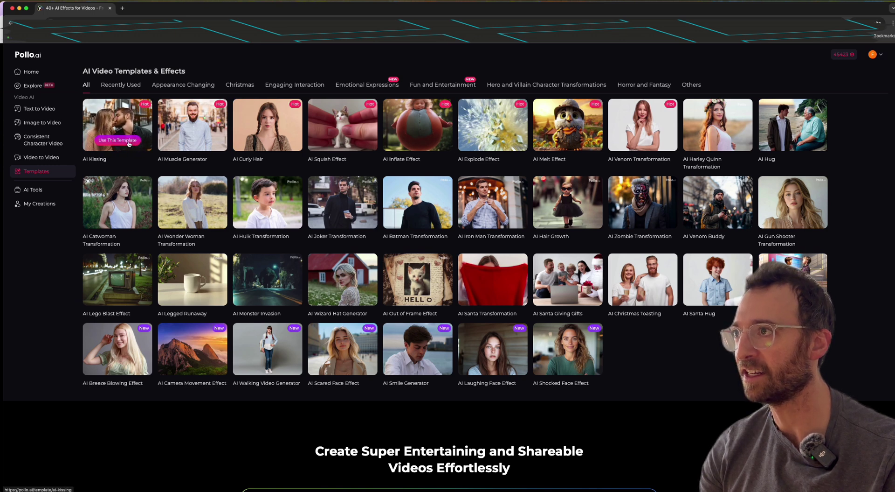
mouse_move(212, 135)
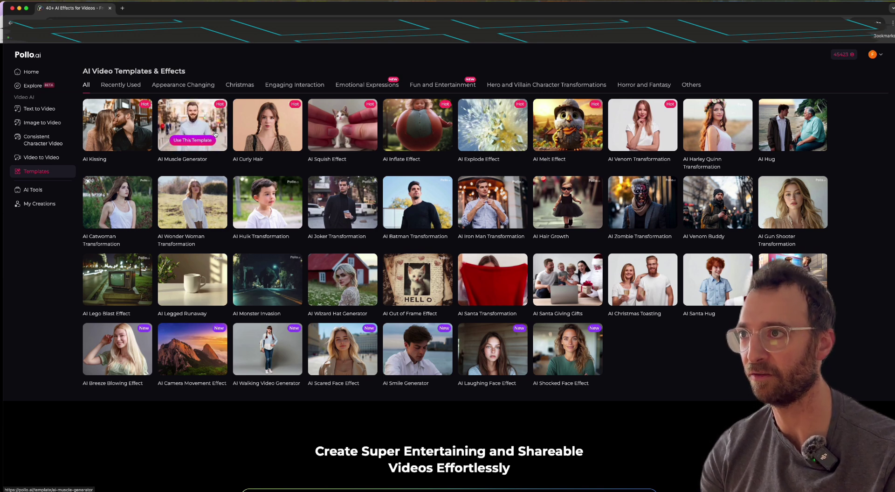
mouse_move(418, 144)
mouse_move(534, 147)
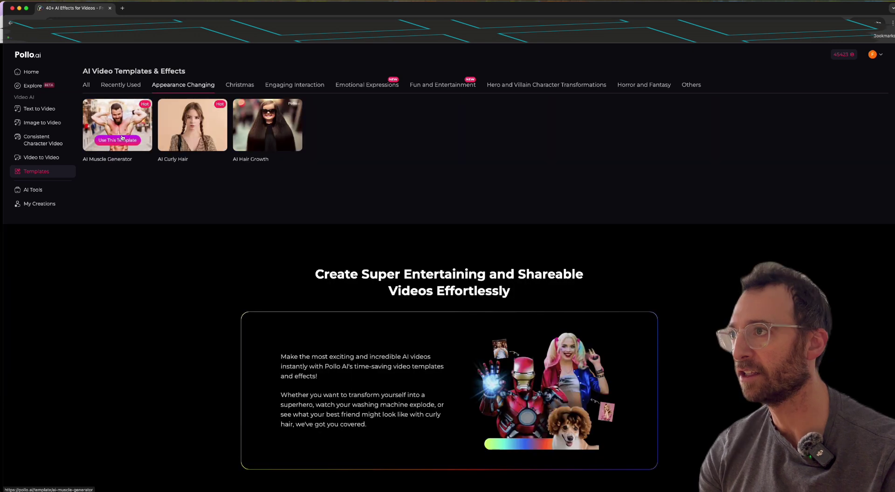
Choose AI Muscle Generator from the Appearance Changing templates and create a video from the black-and-white portrait.
left_click(183, 84)
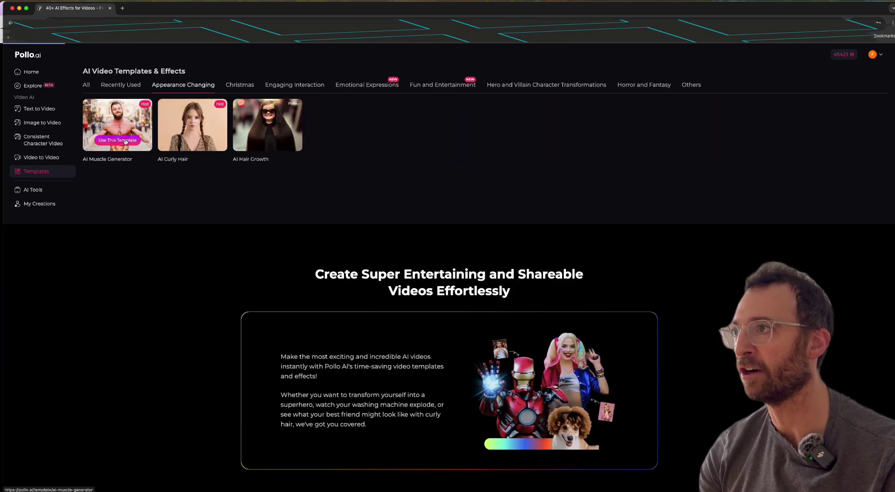
left_click(126, 141)
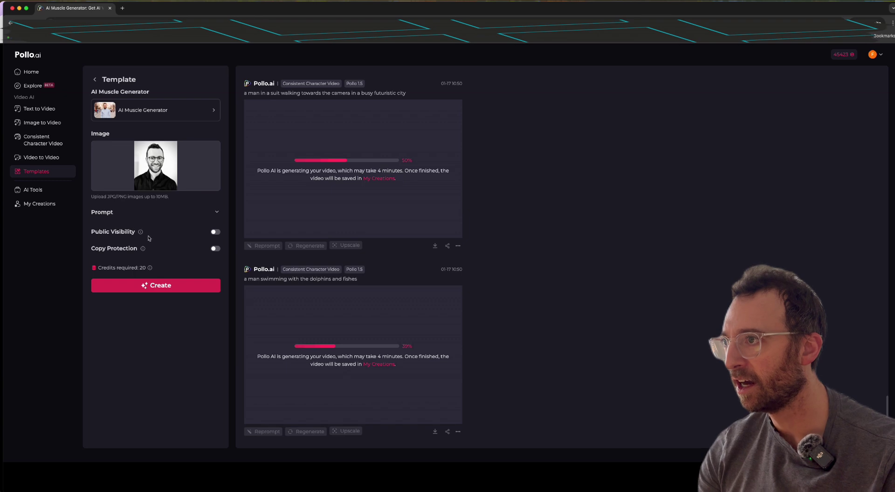
left_click(135, 286)
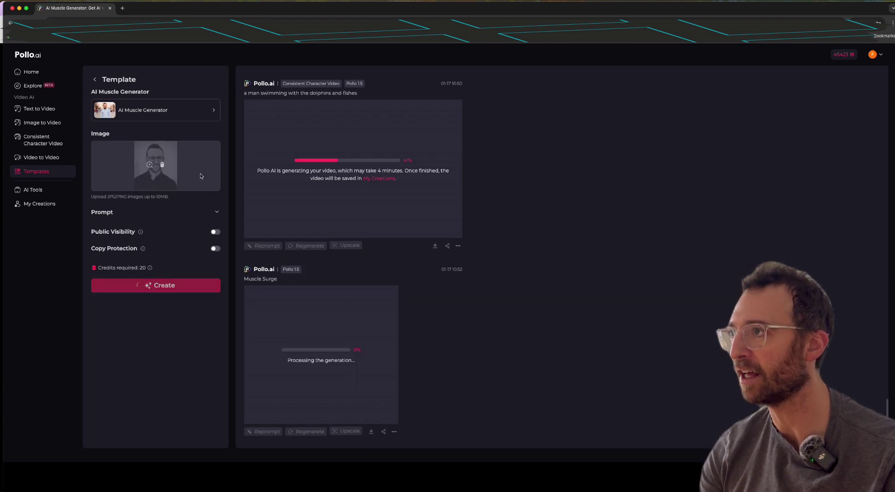
Choose the AI Squish Effect template and create a video from the photo of the brown dog.
left_click(73, 171)
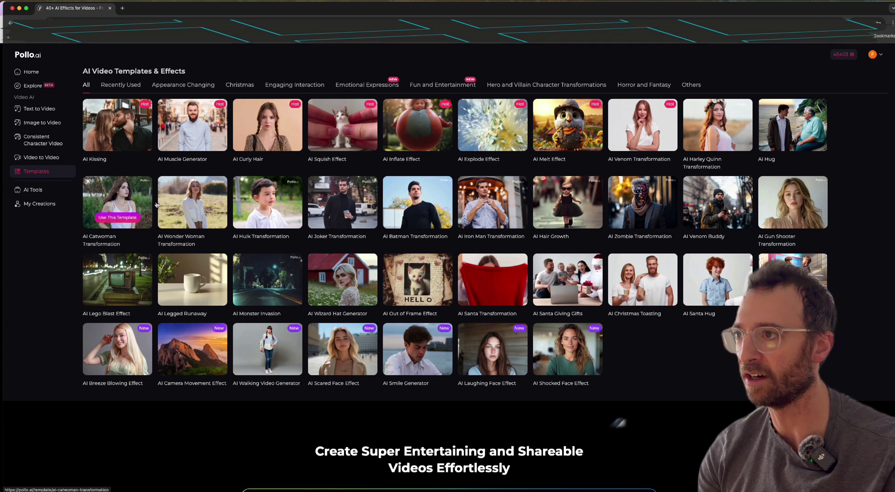
left_click(362, 139)
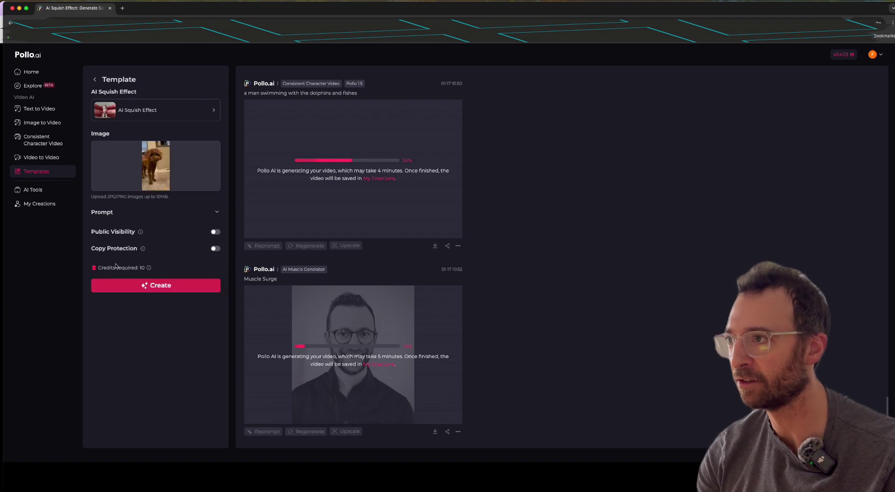
left_click(143, 289)
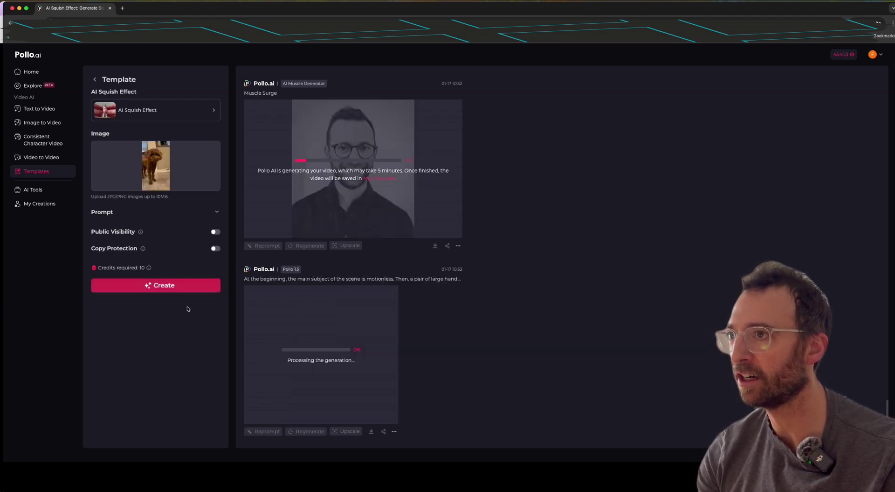
Open Image to Video and choose Hailuo AI as the generation model.
left_click(50, 124)
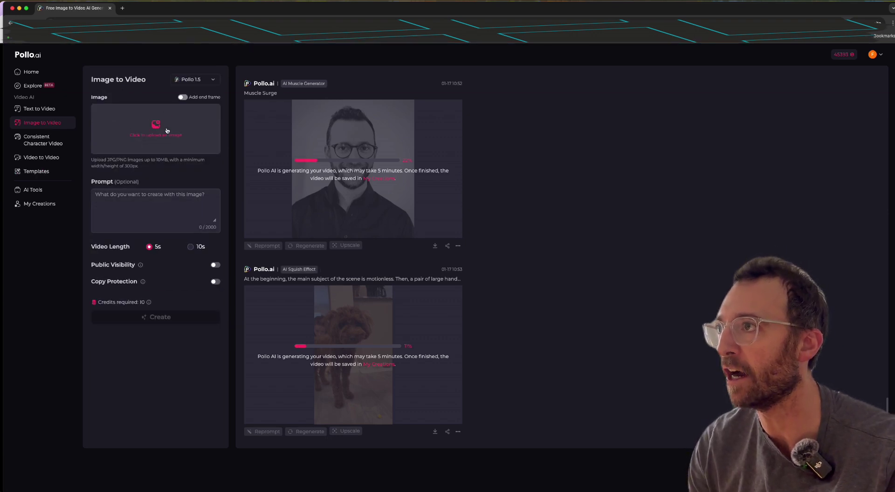
left_click(211, 80)
scroll(231, 136, "down", 1)
scroll(231, 136, "down", 3)
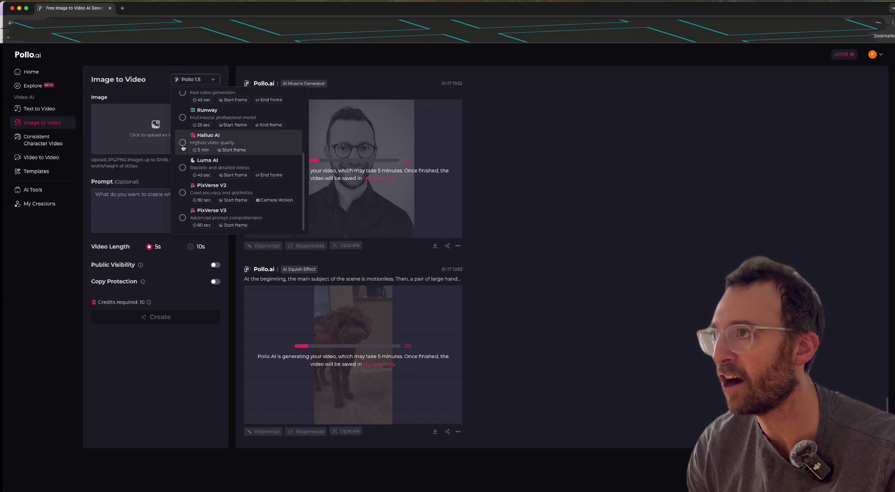
left_click(181, 144)
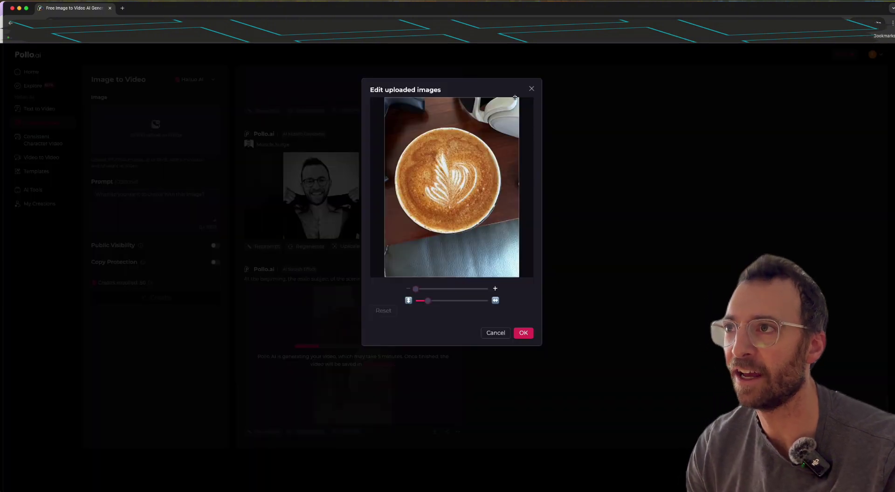
Animate the coffee photo with the prompt "a small sailboat is making its way through a coffee, causing waves of foam to flow away from the boat".
left_click(524, 333)
left_click(161, 200)
type("a small sailboat is ")
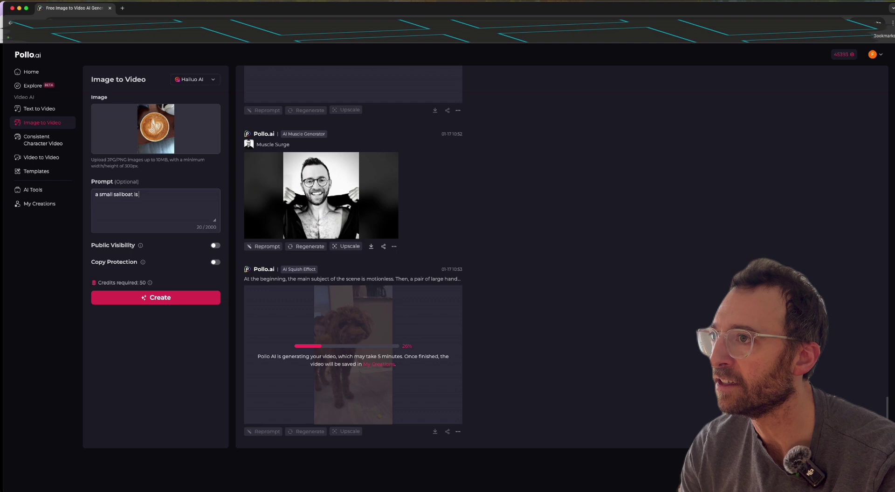
type("making its way through a coffee, causing waves of foam to f")
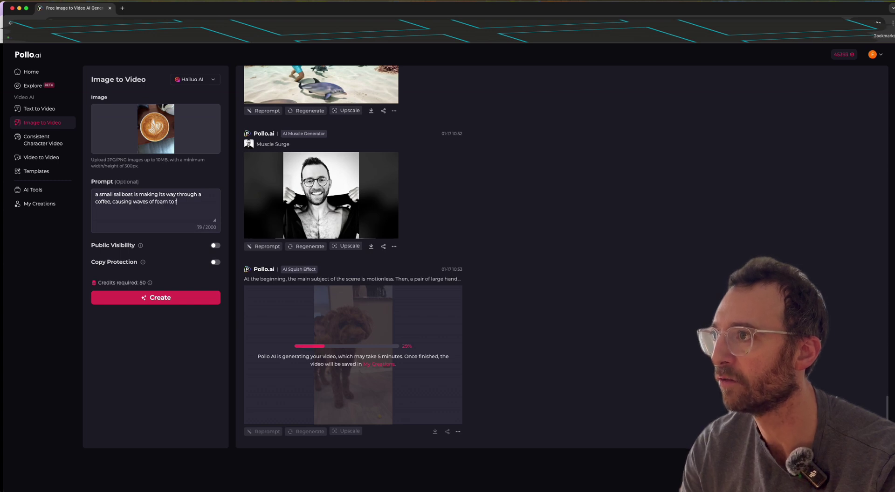
type("low away from")
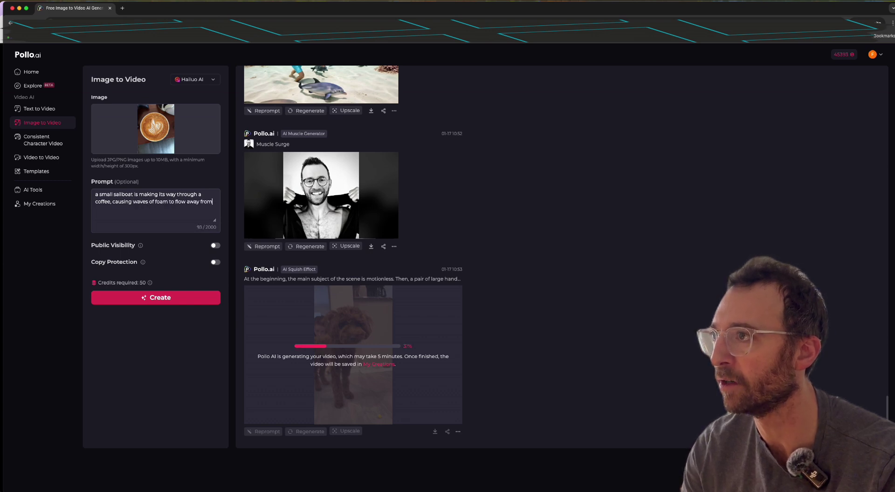
type(" the boat")
left_click(152, 302)
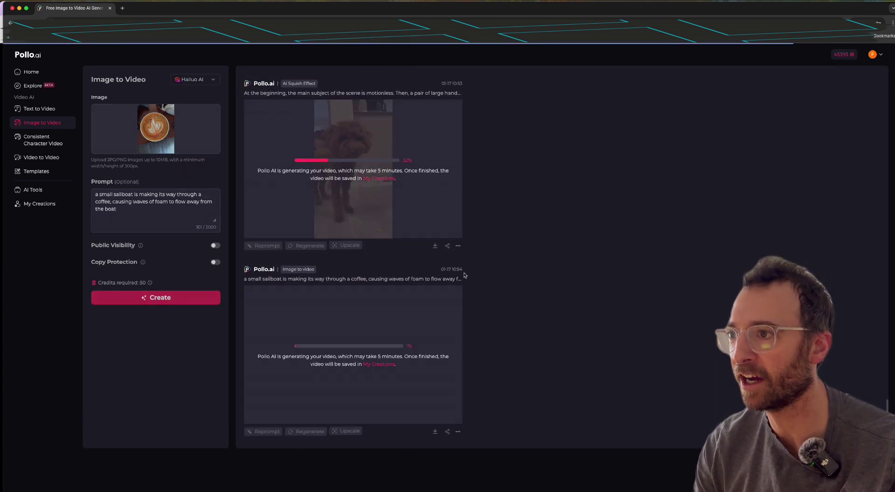
Find the consistent character video of the man swimming with dolphins and watch it in full screen.
scroll(465, 275, "up", 10)
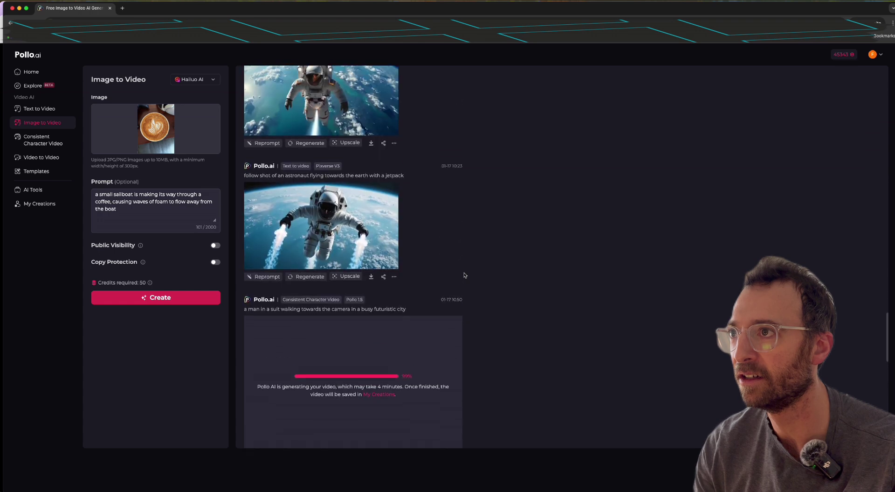
scroll(464, 275, "down", 3)
mouse_move(335, 287)
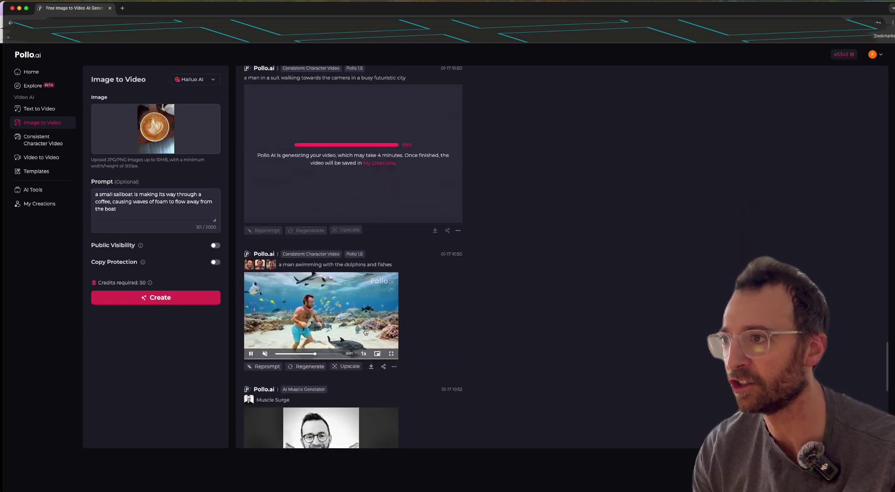
left_click(387, 356)
left_click(481, 420)
key("Escape")
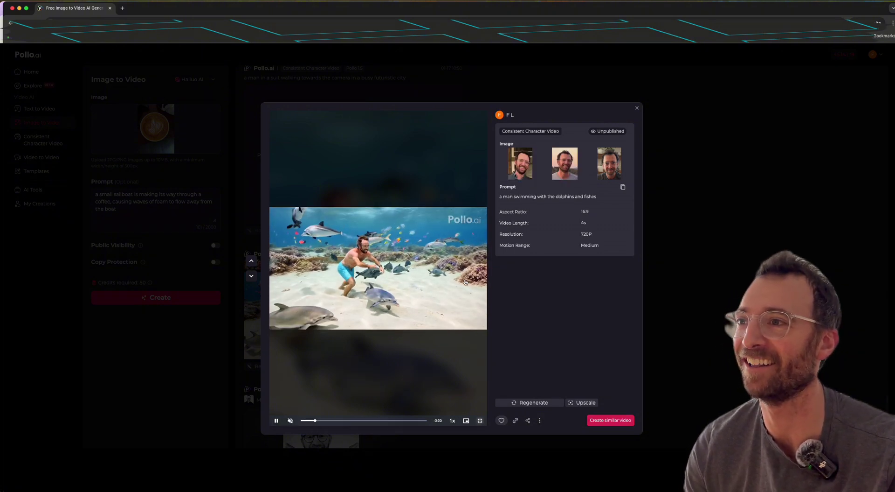
Upscale the dolphin swimming video to 4K in Standard Mode.
left_click(573, 404)
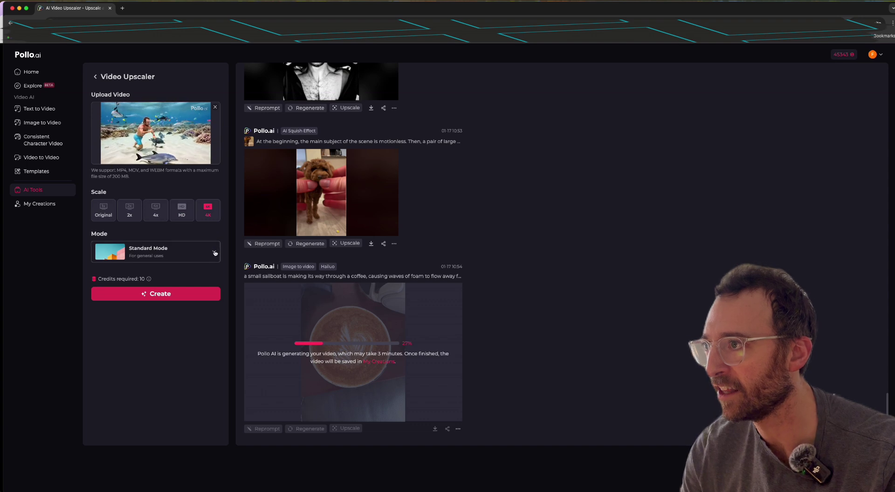
left_click(214, 252)
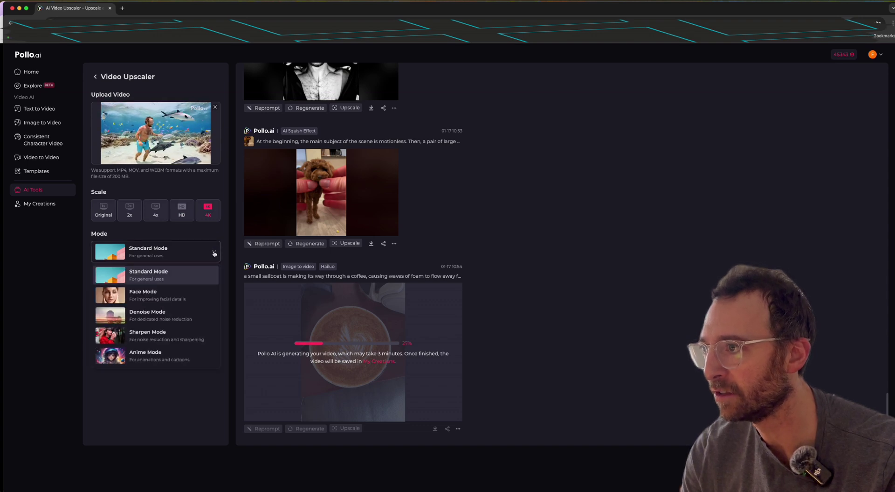
left_click(198, 275)
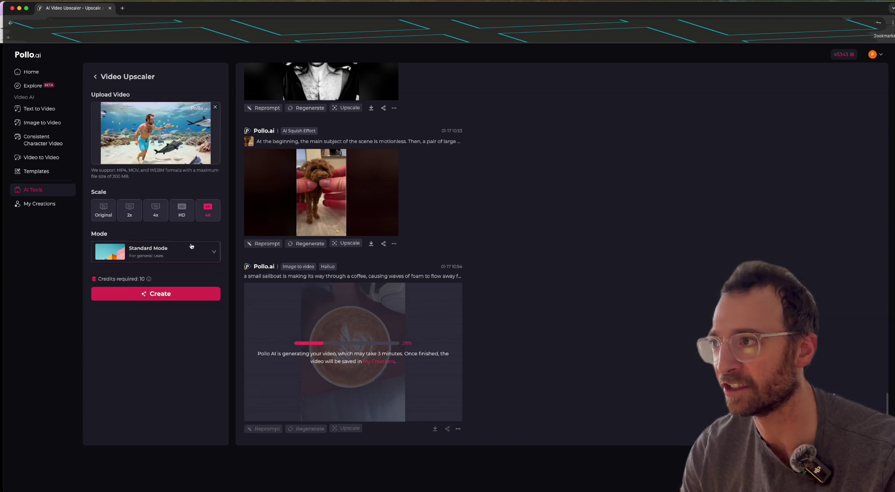
left_click(178, 294)
Watch the generated AI Muscle Generator portrait video and the AI Squish Effect dog video.
scroll(348, 337, "down", 2)
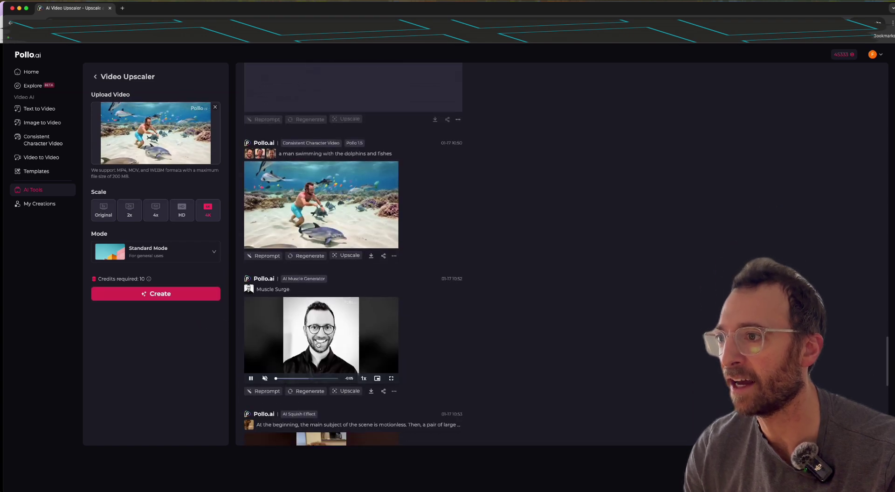
left_click(307, 315)
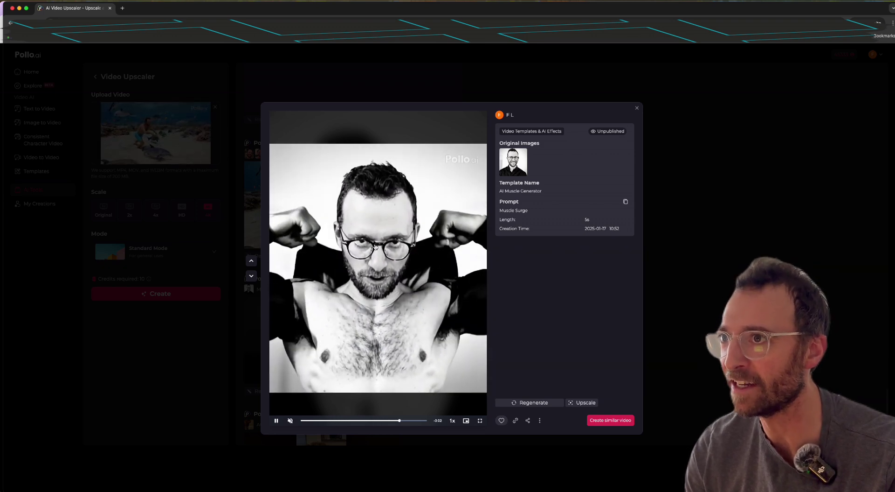
mouse_move(509, 169)
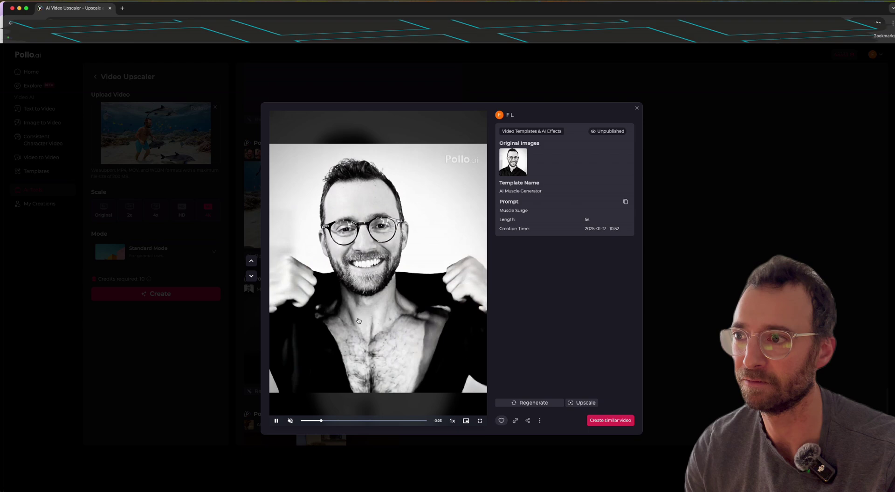
key("Escape")
scroll(297, 290, "down", 5)
left_click(294, 298)
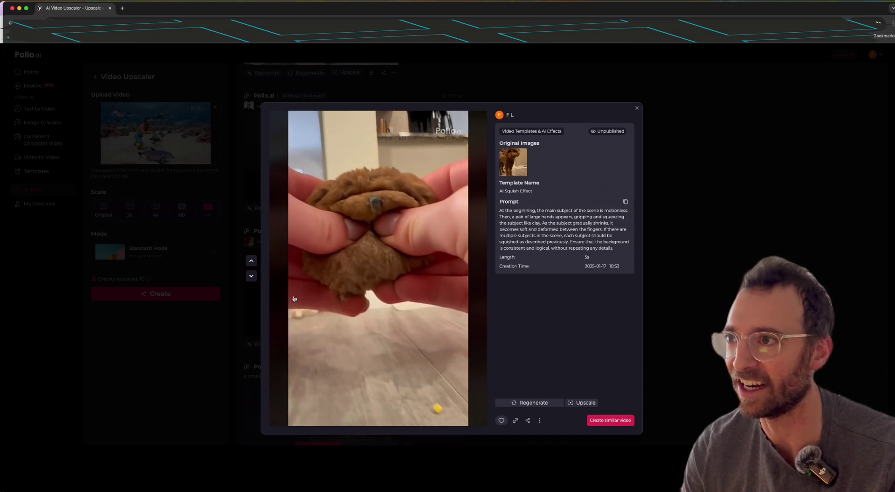
Open Video to Video and preview the clip Cat Band.mp4 as the source video.
left_click(70, 160)
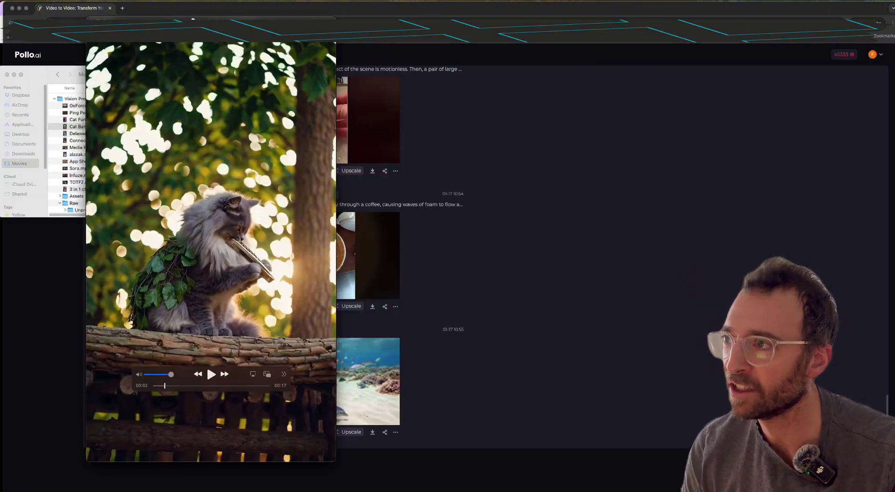
left_click_drag(247, 26, 255, 18)
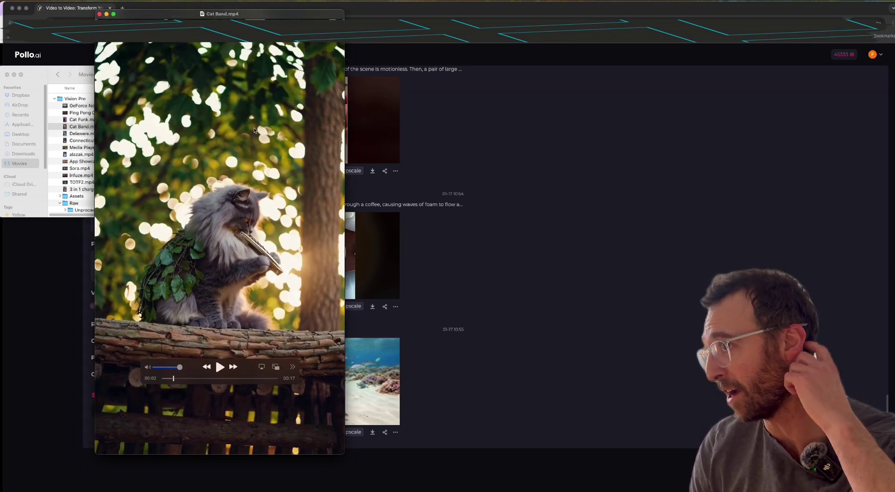
key("space")
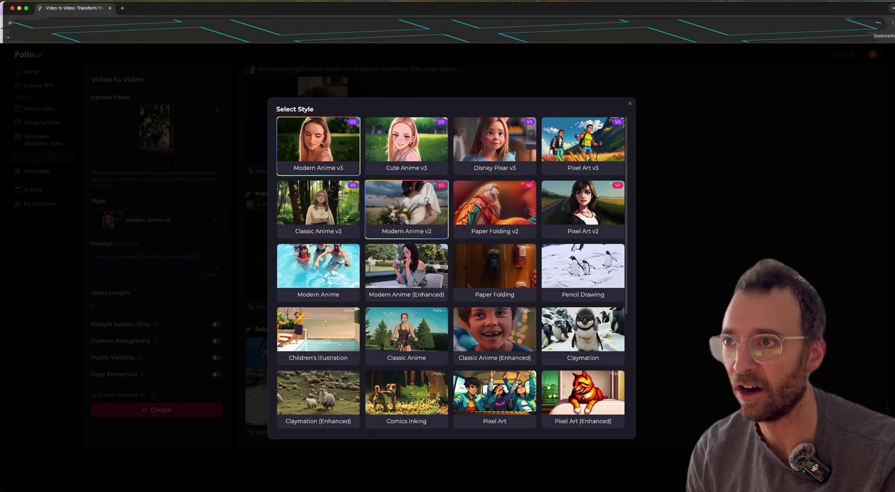
Restyle the cat clip as Paper Folding v2 with the prompt "make it very colorful and turn the cats into dogs", lengthen the video and create it.
left_click(485, 206)
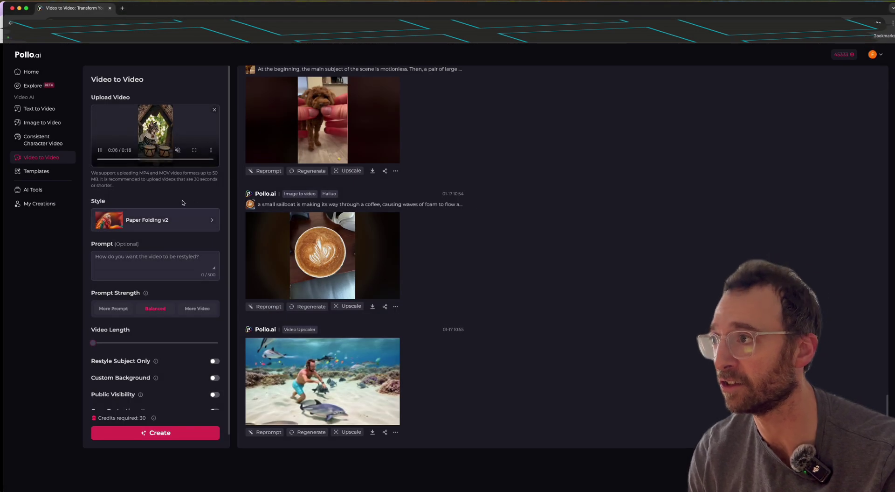
scroll(177, 211, "down", 1)
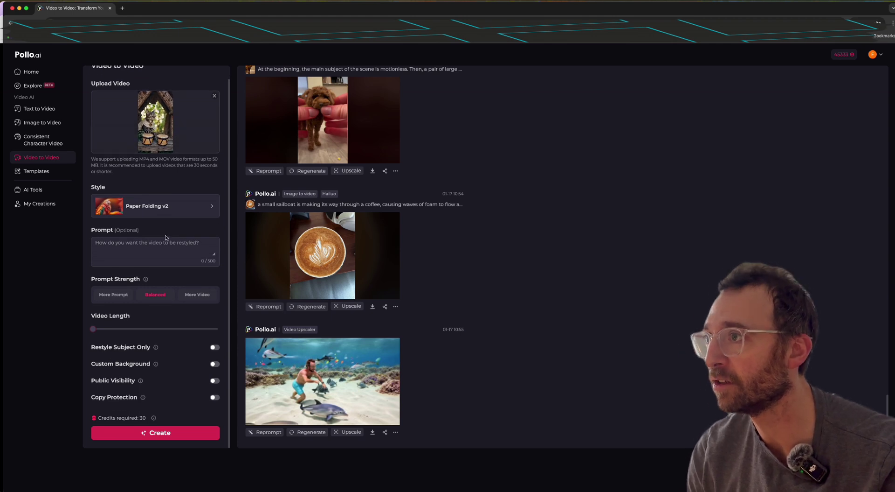
type("mak")
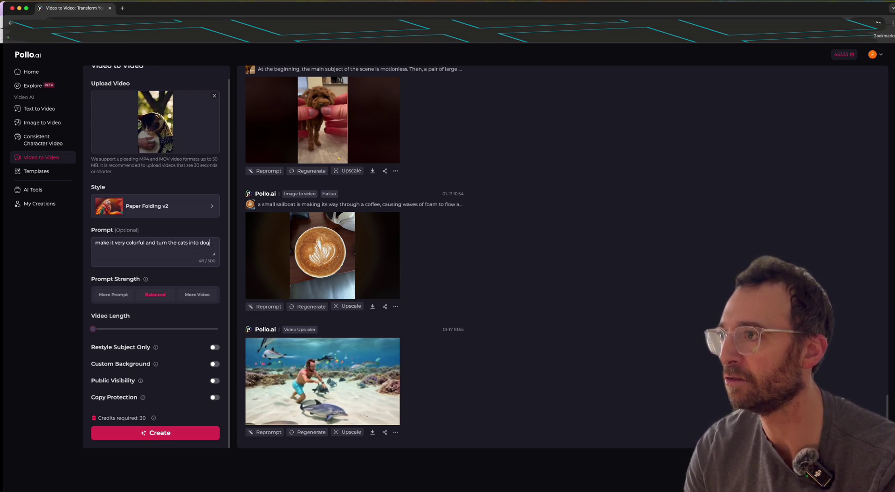
type("s")
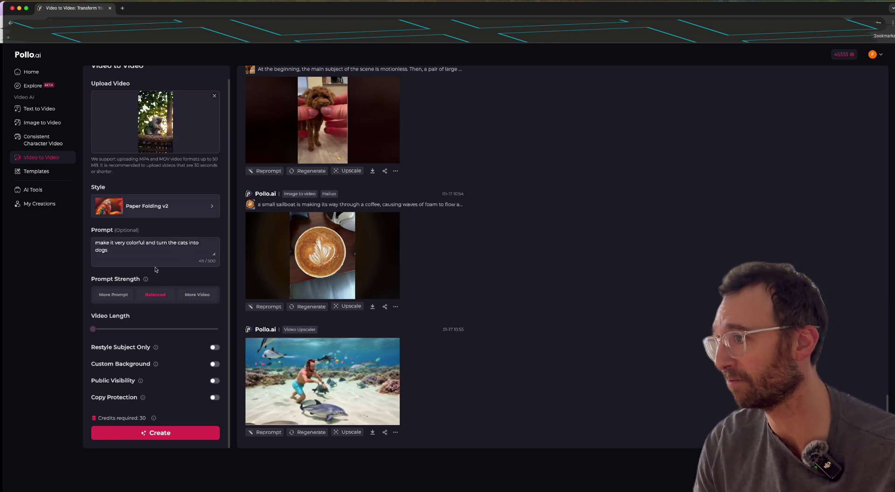
left_click_drag(94, 330, 116, 333)
scroll(117, 329, "down", 3)
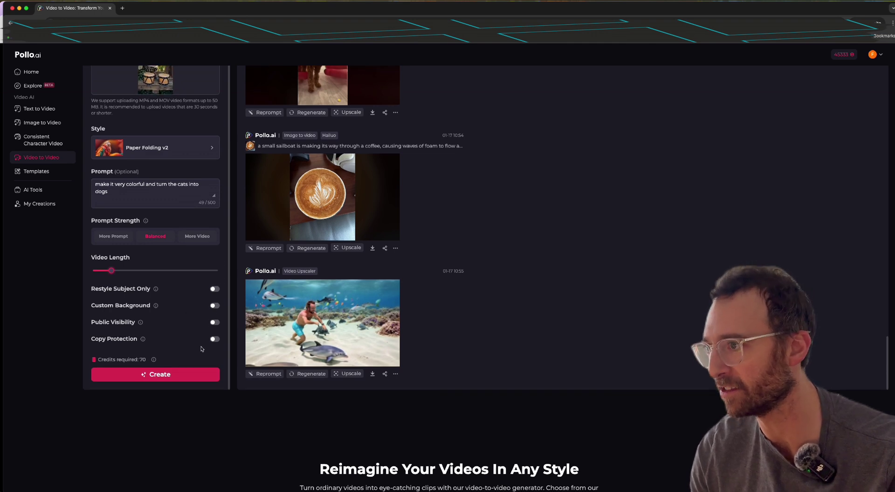
left_click(171, 380)
Find the generated sailboat-in-coffee video among the creations and watch it.
scroll(532, 247, "up", 5)
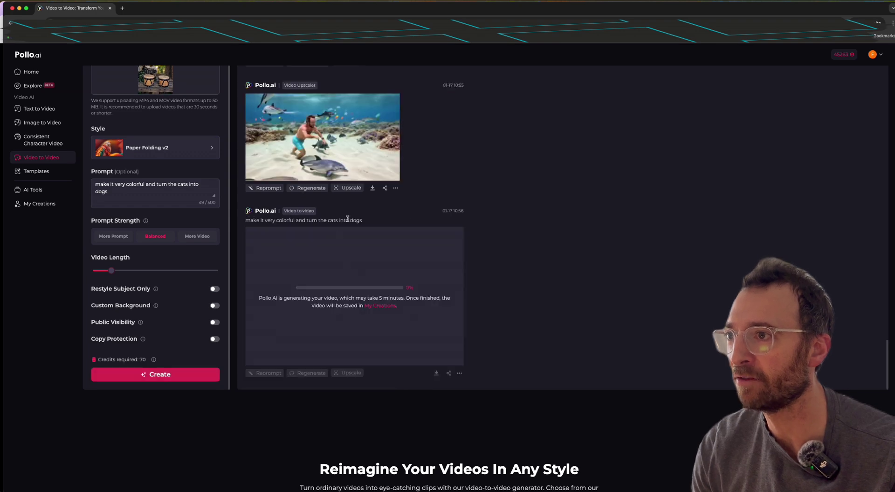
scroll(392, 233, "up", 5)
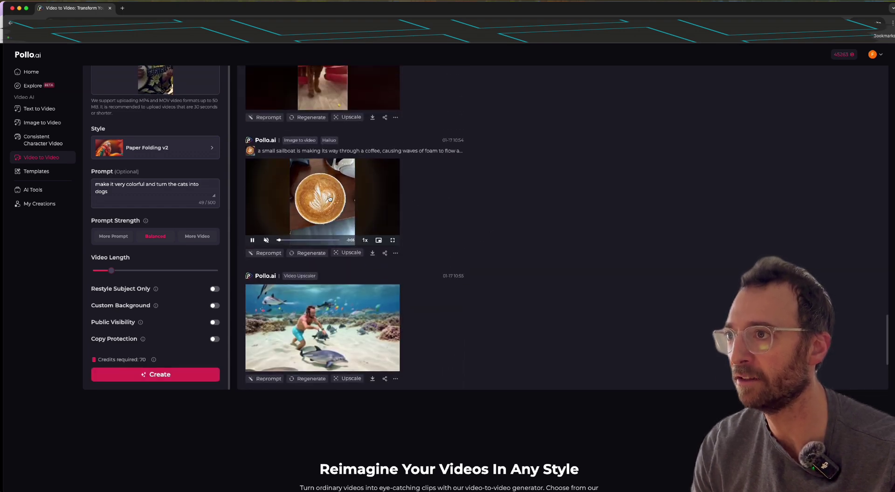
left_click(329, 199)
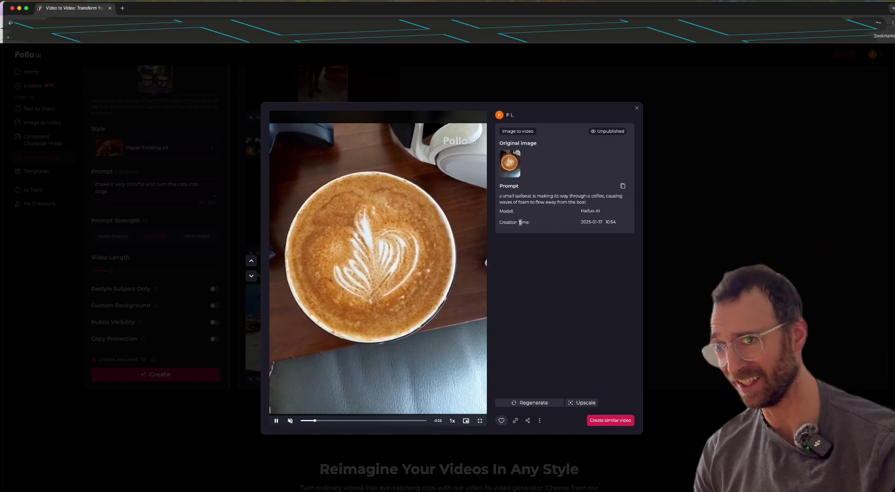
key("Escape")
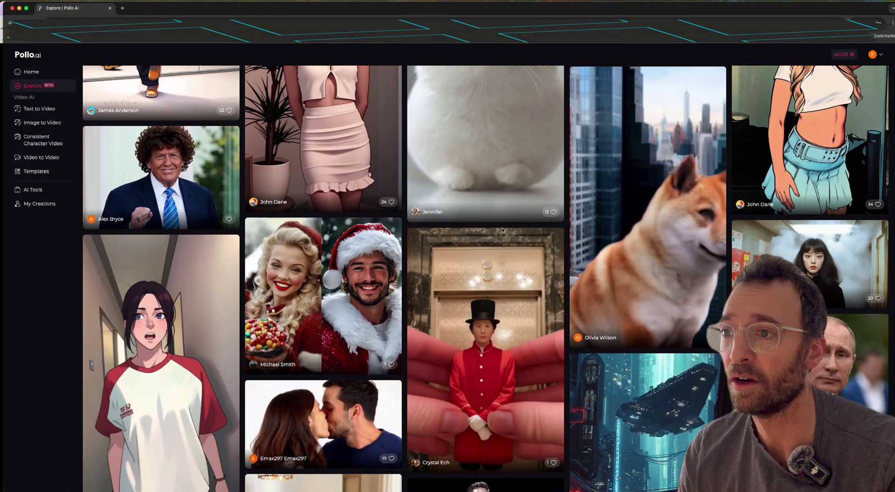
Browse the Explore gallery, view the squished doorman video and open its AI Squish Effect template for a similar video.
scroll(502, 229, "down", 3)
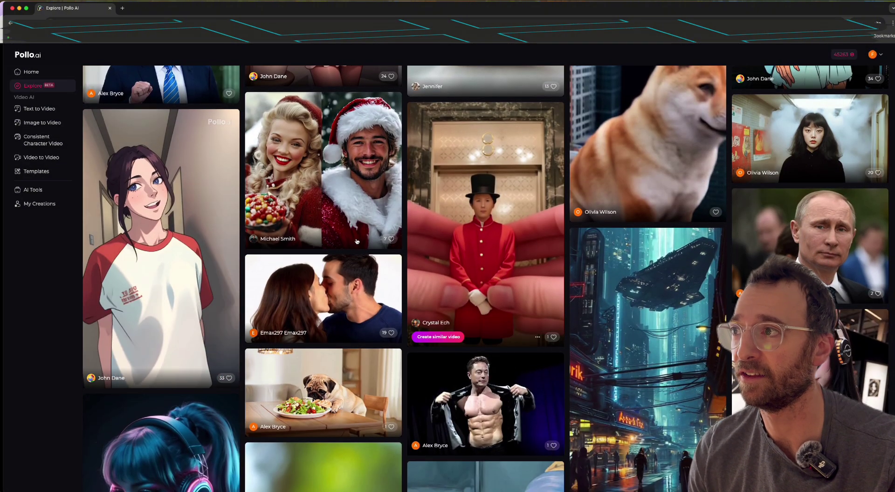
left_click(483, 222)
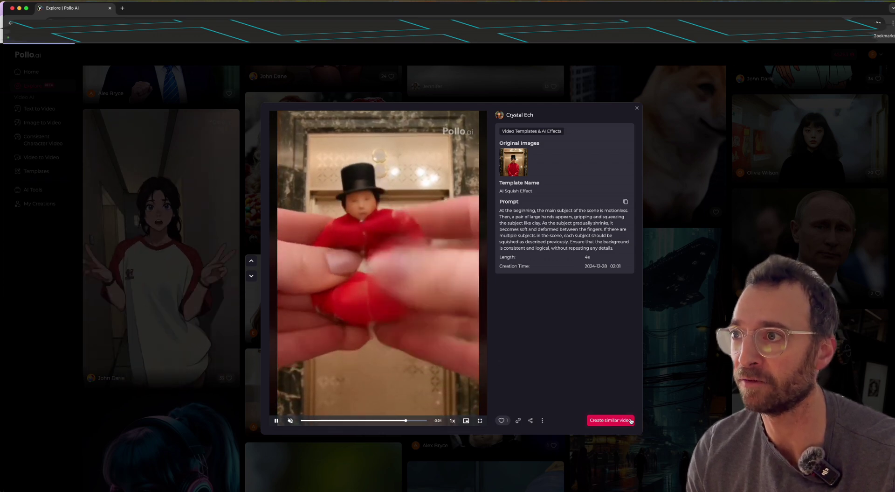
left_click(596, 422)
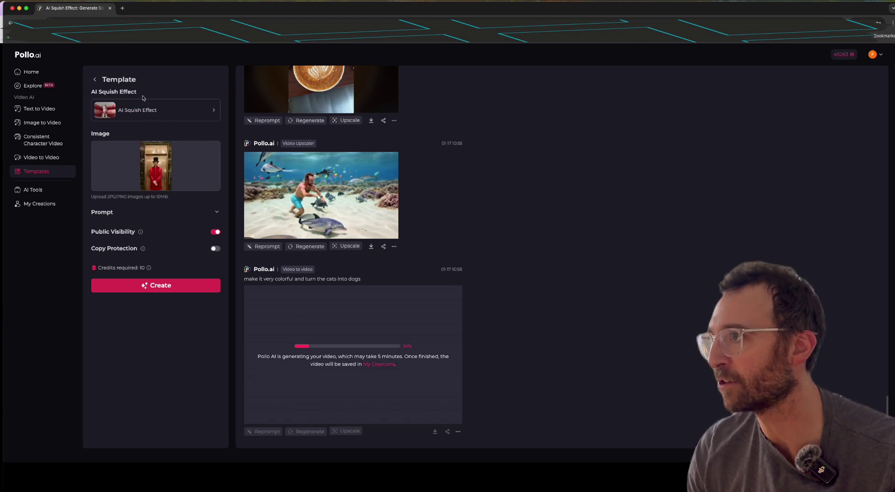
mouse_move(167, 172)
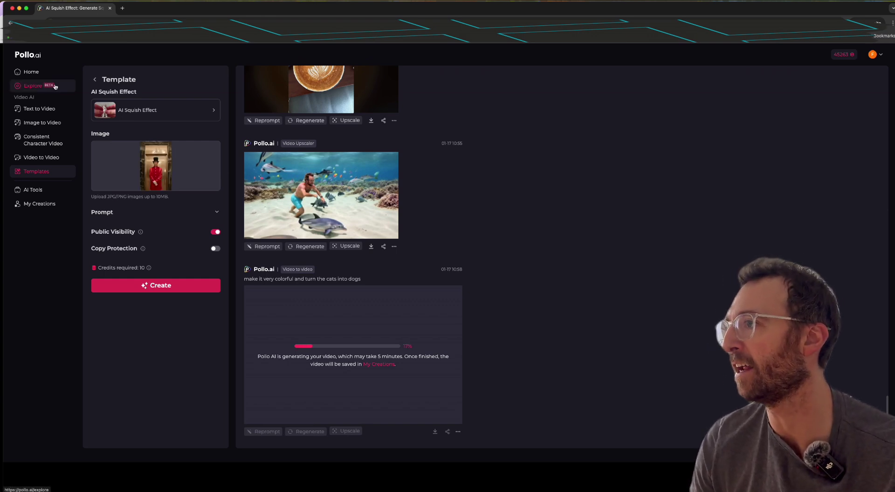
Open AI Video Filters from the AI Tools and look through its settings and available styles.
left_click(38, 189)
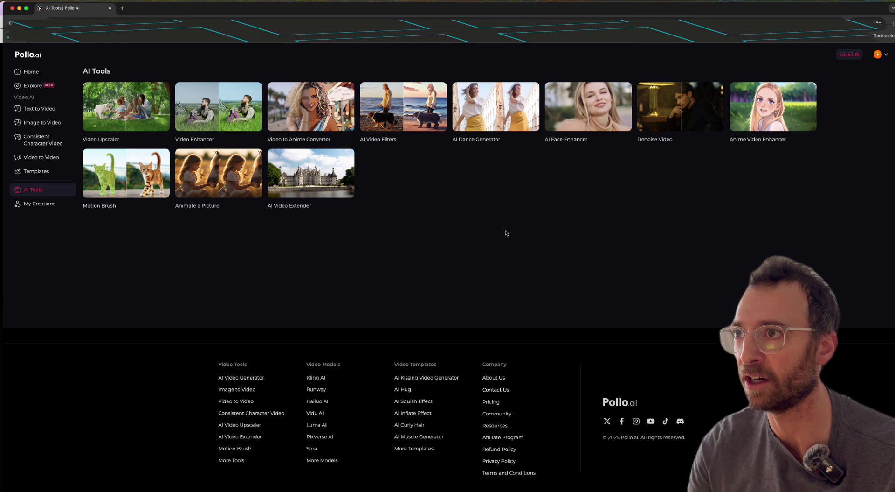
left_click(404, 120)
scroll(201, 131, "down", 2)
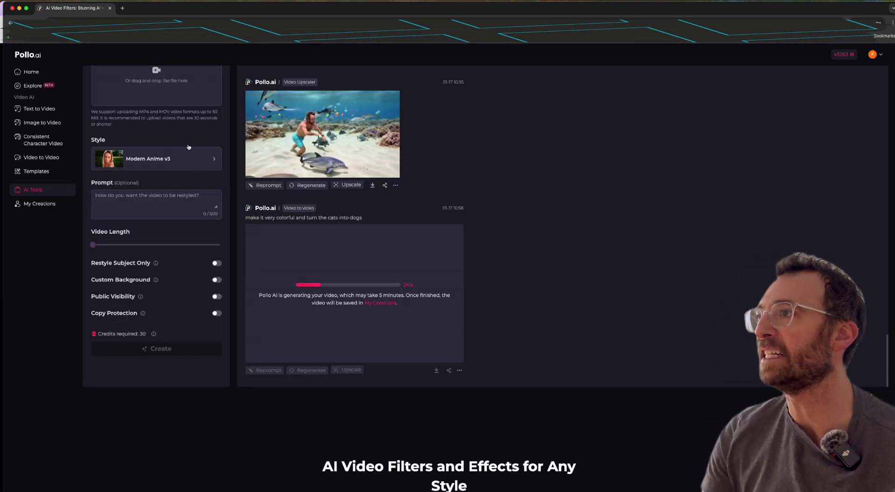
scroll(186, 142, "up", 2)
left_click(206, 219)
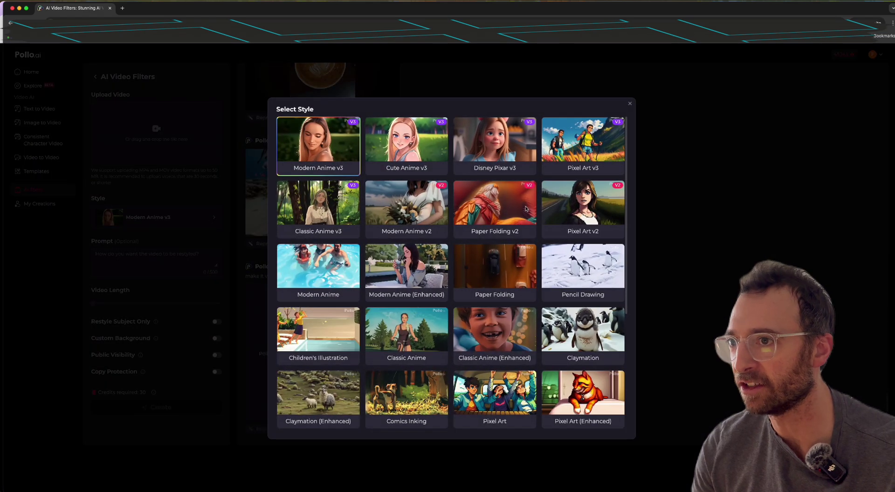
scroll(406, 316, "down", 5)
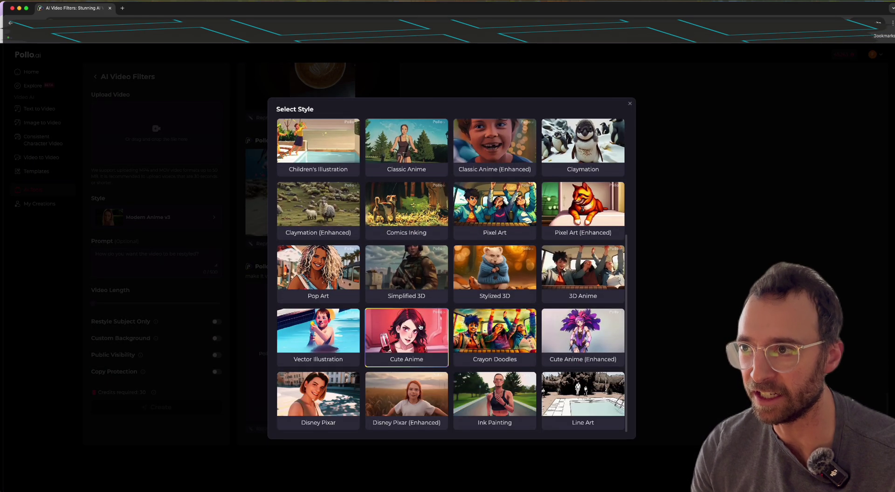
scroll(421, 327, "up", 2)
Upload a source video clip to AI Video Filters.
left_click(175, 152)
left_click(175, 151)
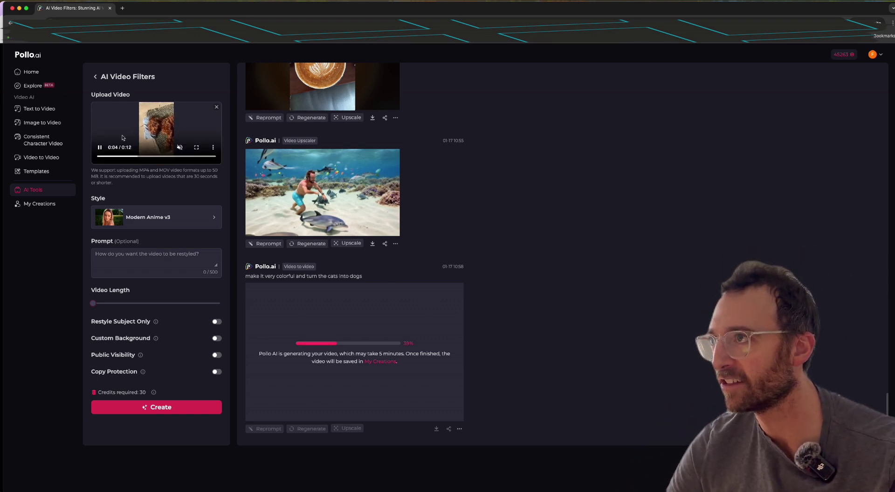
Apply the Claymation (Enhanced) style to the uploaded clip, set the video length to 11 s and create the restyled video.
left_click(100, 148)
left_click(187, 219)
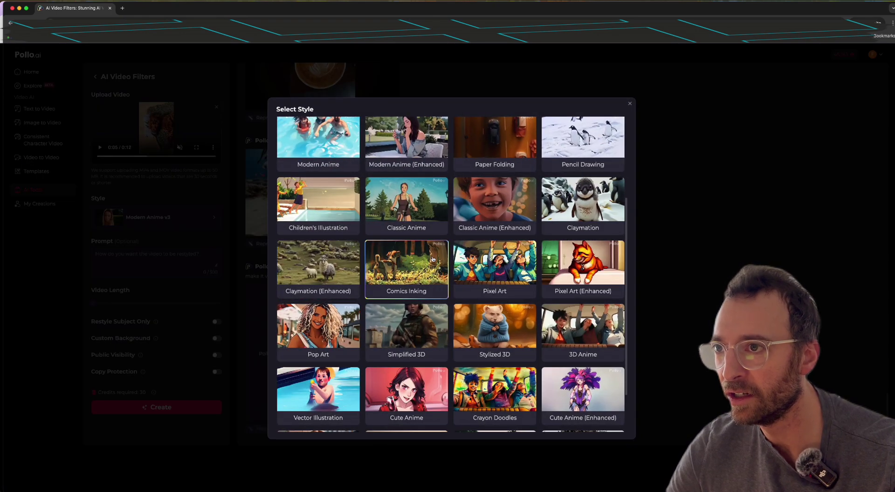
left_click(323, 266)
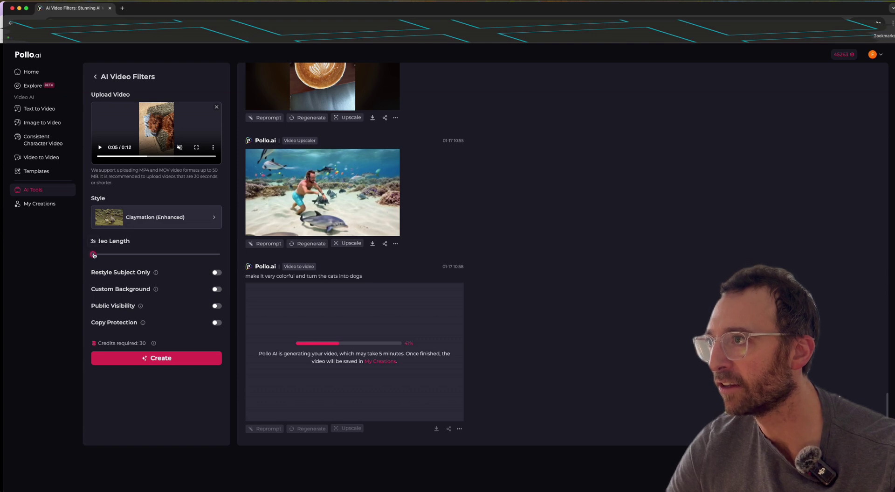
left_click_drag(94, 255, 132, 254)
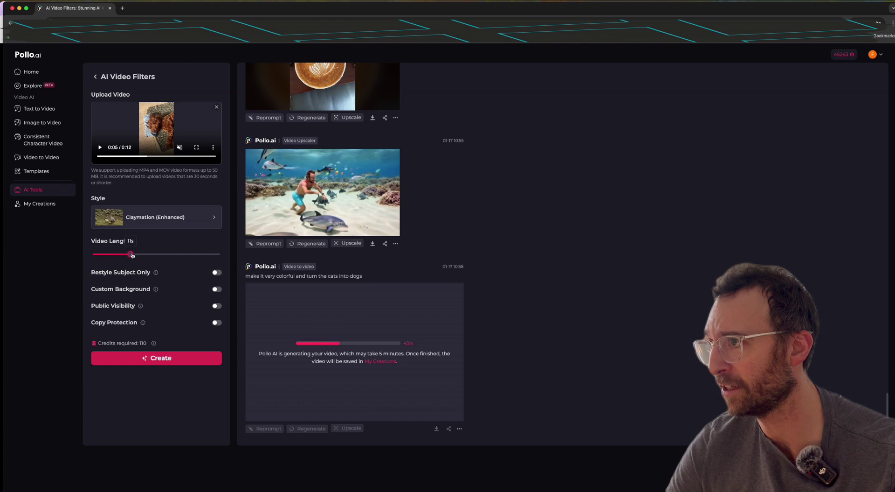
left_click(152, 358)
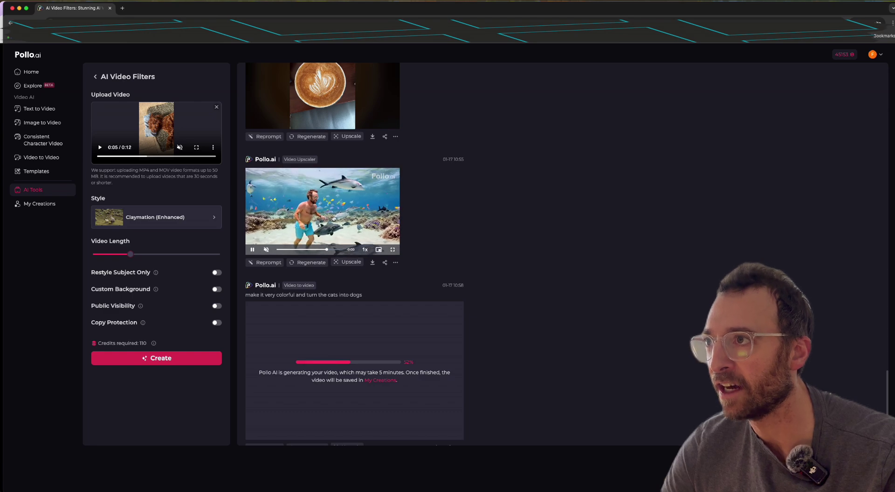
Watch the 4K-upscaled underwater dolphin video in full screen.
left_click(385, 228)
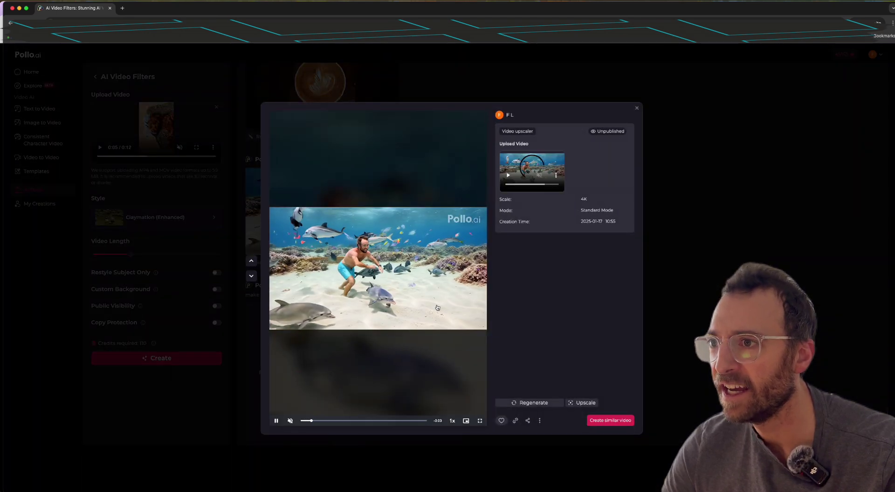
left_click(480, 421)
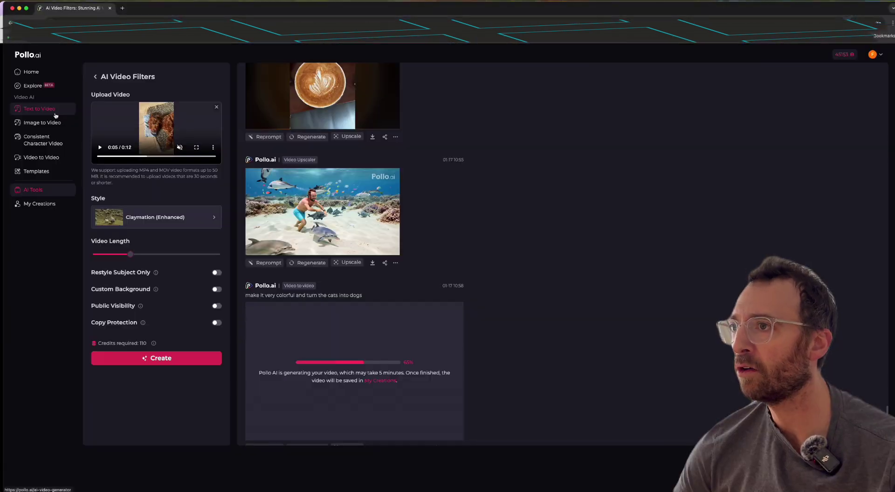
Open Text to Video, generate AI prompt suggestions for "cyberpunk city with cars driving through" and dismiss them.
left_click(54, 114)
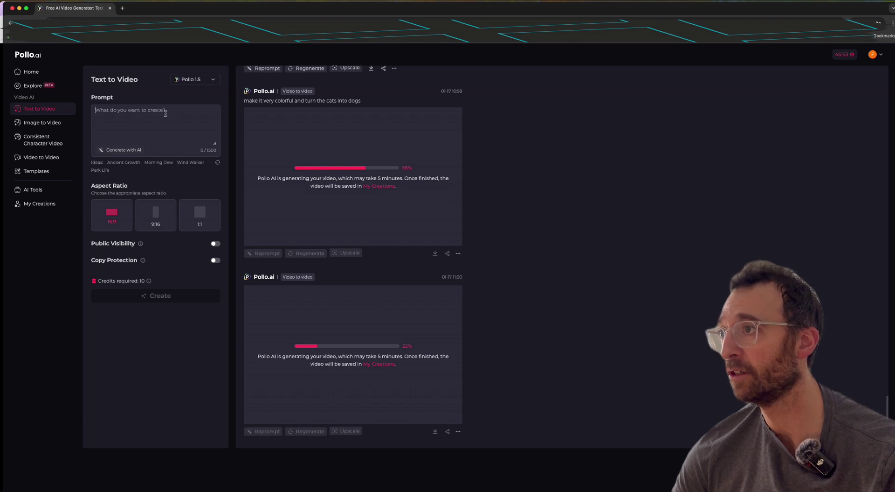
left_click(116, 134)
left_click(120, 150)
type("cyberpunk city with cars driving through")
left_click(516, 299)
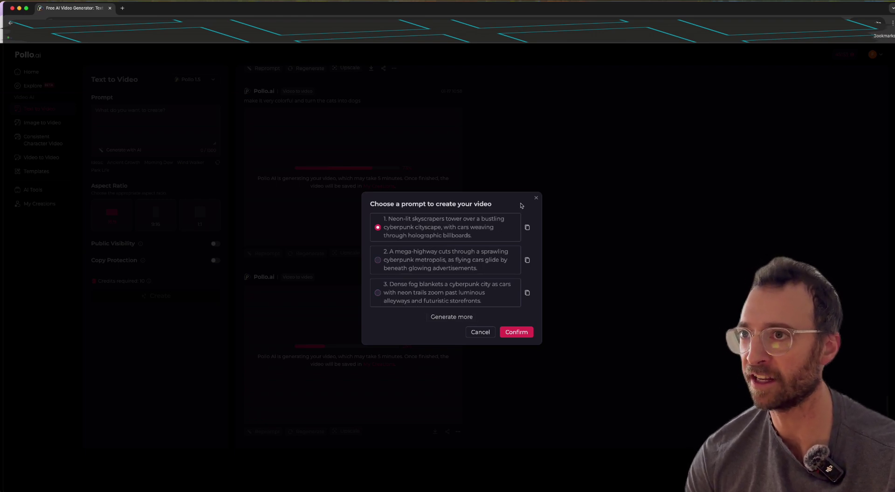
left_click(536, 198)
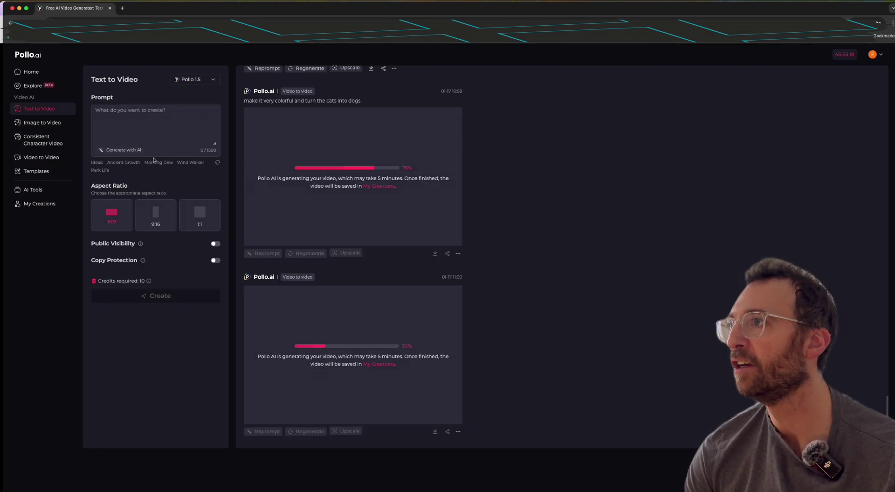
Try the 9:16 and 16:9 aspect ratios, switch the model to Kling 1.6 and review its settings.
left_click(154, 226)
left_click(111, 219)
left_click(194, 79)
left_click(214, 122)
mouse_move(156, 265)
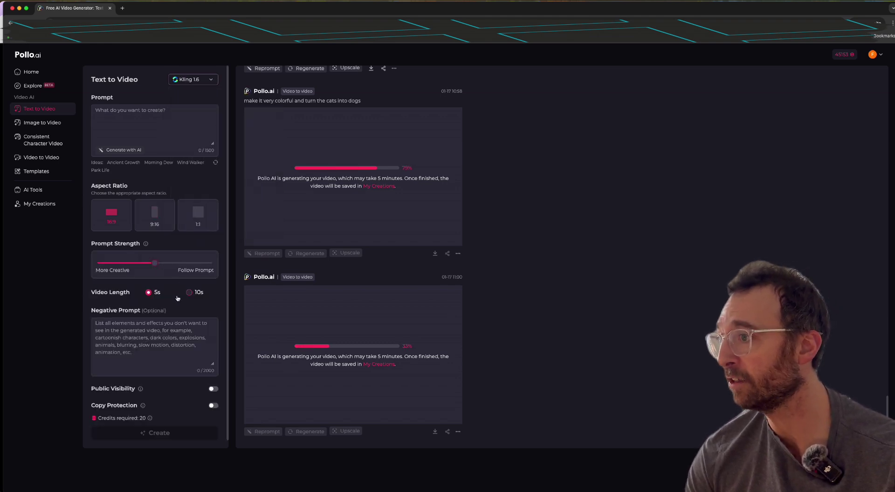
scroll(178, 298, "down", 1)
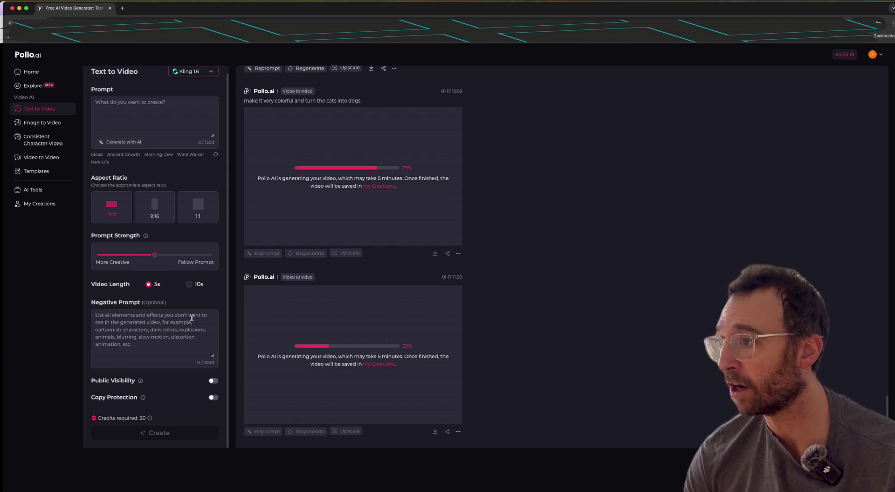
scroll(191, 317, "up", 1)
Switch the text-to-video model to Kling 1.0 and to Vidu AI, reviewing the options each one offers.
left_click(205, 79)
left_click(200, 209)
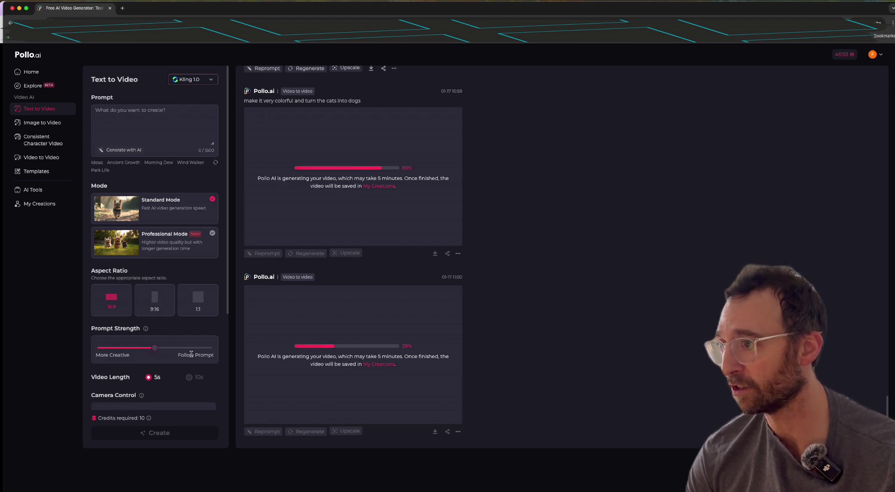
left_click(191, 83)
left_click(196, 185)
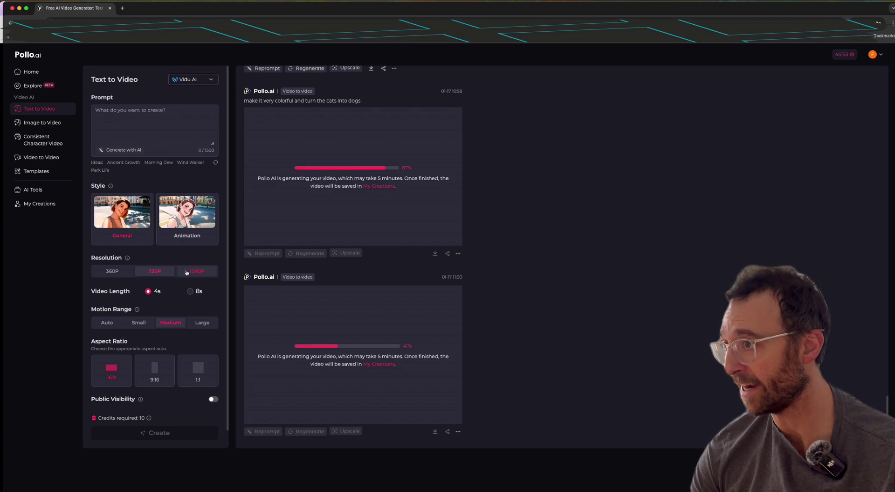
mouse_move(139, 310)
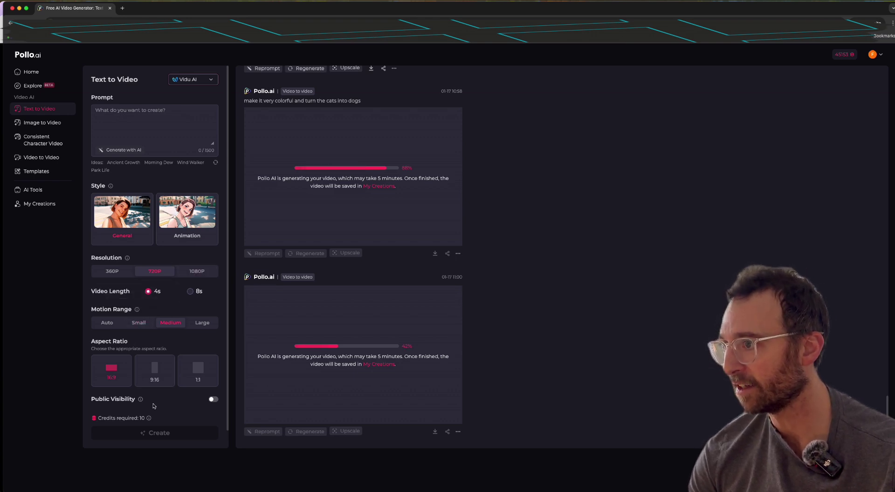
Switch the text-to-video model to Hailuo AI and to Luma AI, reviewing the options of each.
left_click(193, 79)
left_click(205, 86)
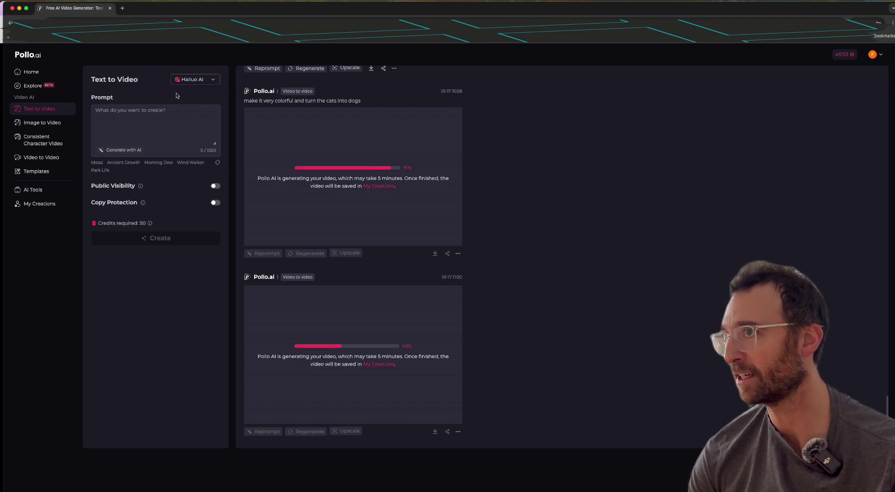
left_click(203, 80)
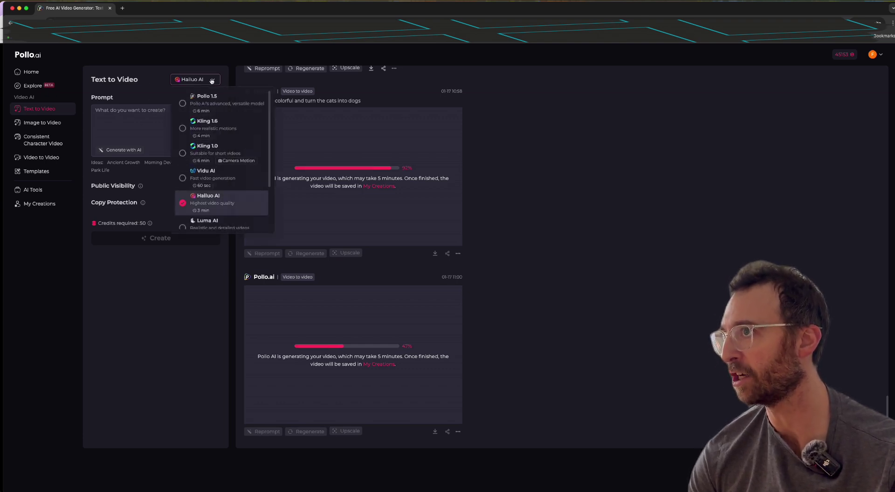
left_click(207, 205)
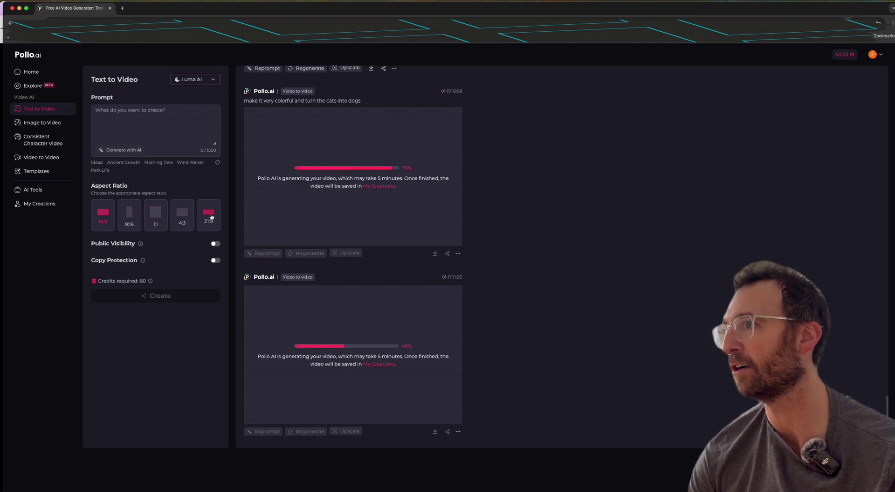
Select the PixVerse V2 model and examine its mode, camera control, movement, seed and negative prompt settings.
left_click(195, 80)
left_click(200, 213)
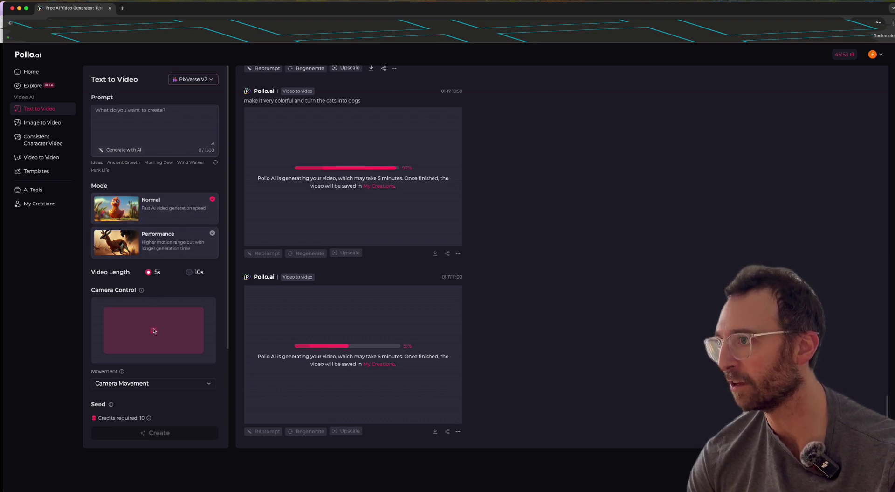
mouse_move(142, 290)
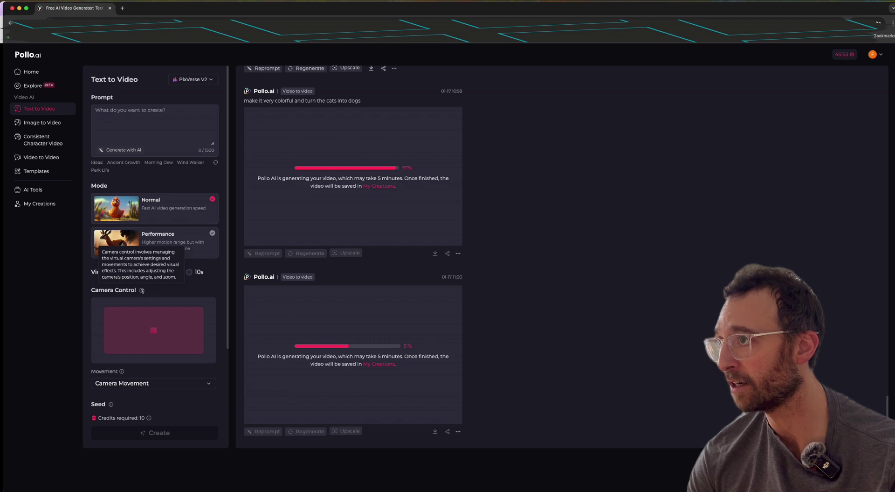
scroll(142, 291, "down", 5)
left_click(174, 250)
left_click(164, 229)
scroll(154, 227, "down", 2)
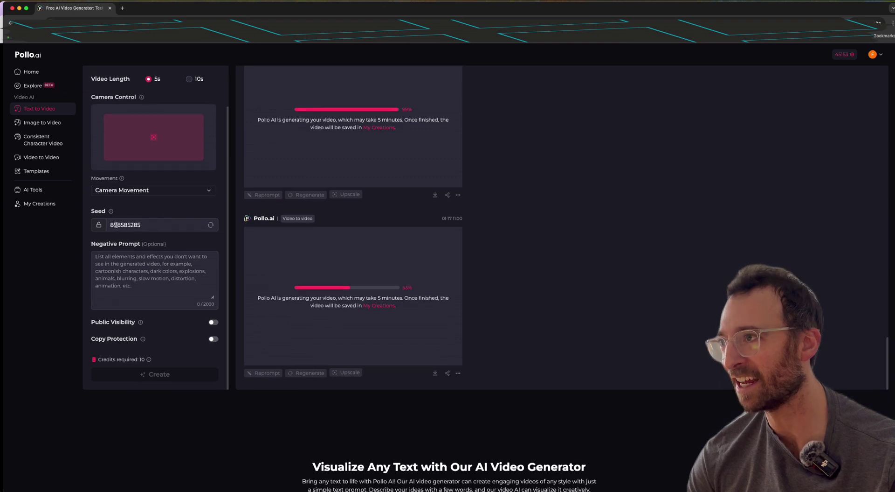
mouse_move(111, 211)
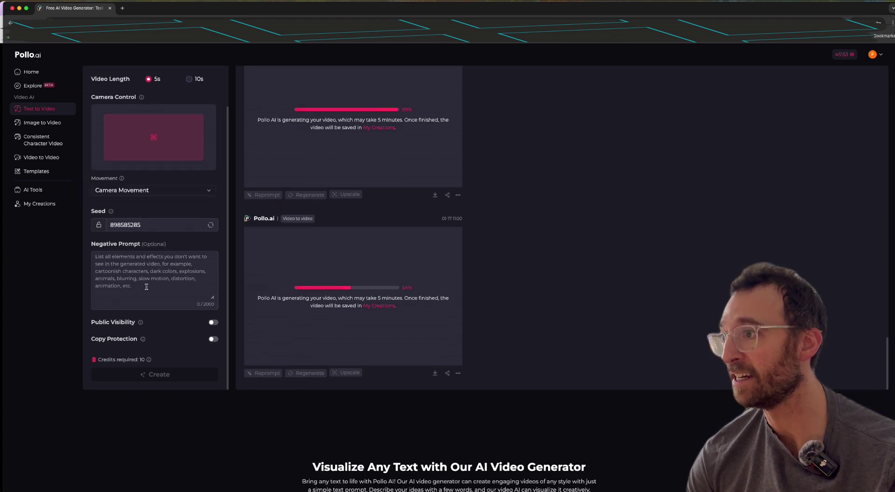
scroll(144, 246, "up", 6)
Select the PixVerse V3 model, examine its styles, modes and aspect ratios, and set the resolution to 540P.
left_click(193, 79)
left_click(221, 216)
mouse_move(111, 185)
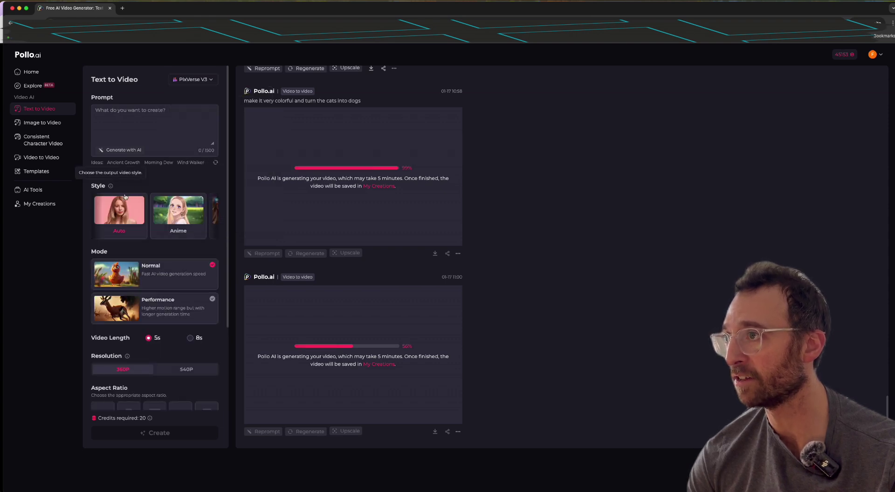
scroll(134, 198, "right", 10)
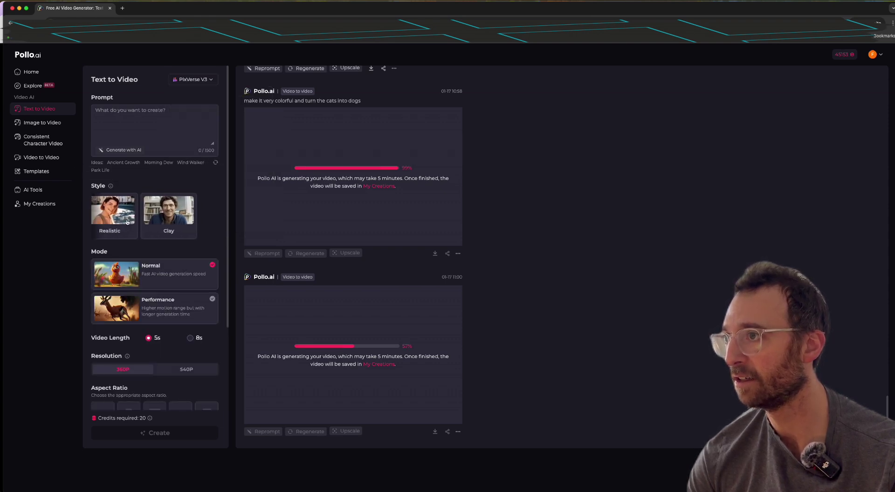
scroll(150, 234, "down", 3)
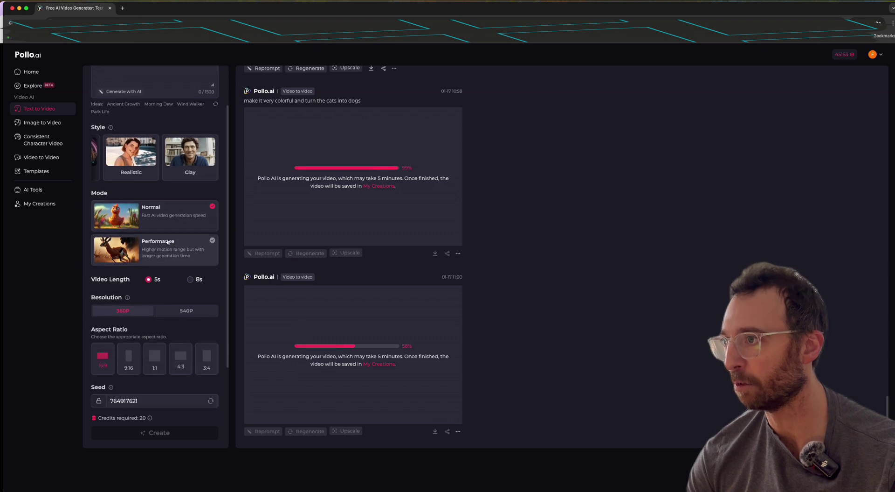
scroll(167, 241, "down", 3)
left_click(191, 254)
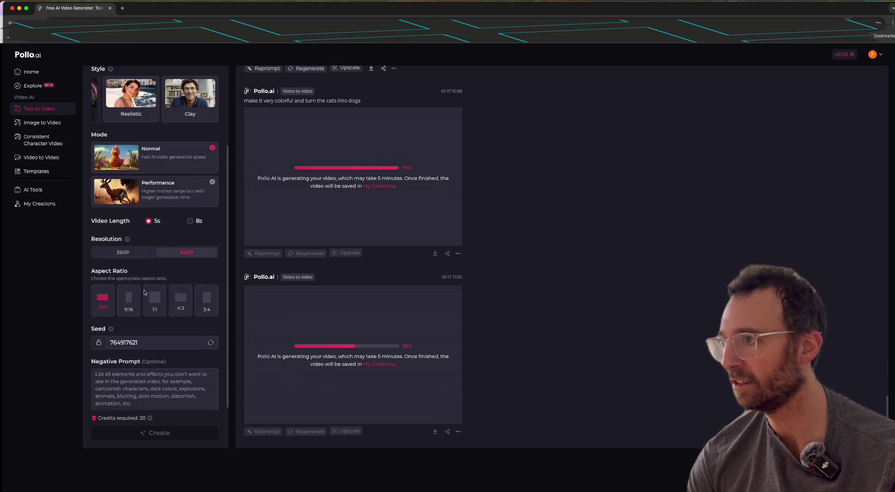
scroll(128, 312, "down", 3)
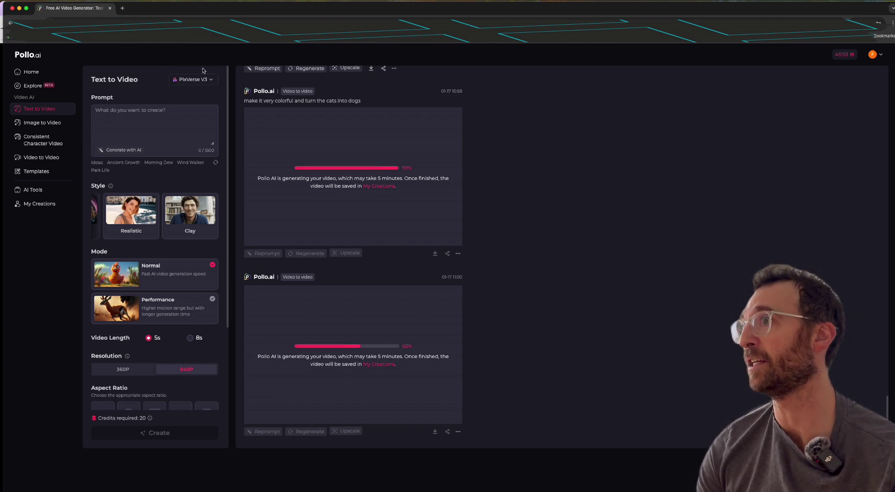
scroll(461, 229, "up", 1)
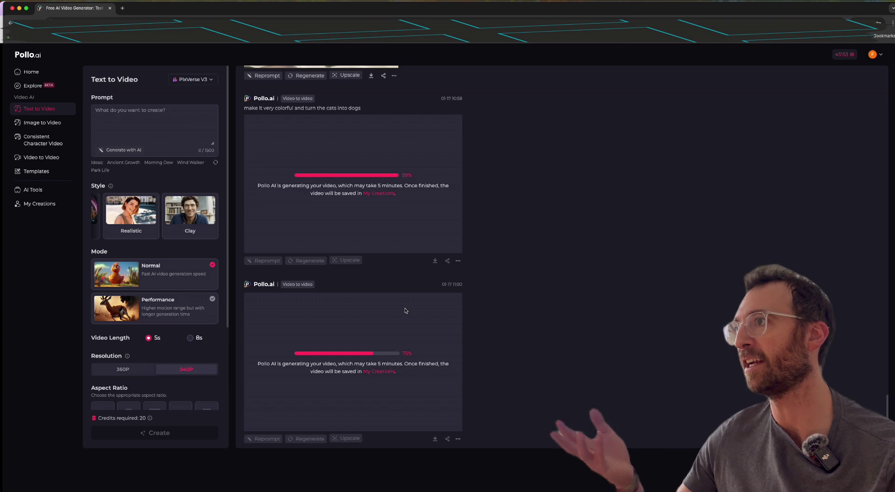
Open Plans & Pricing and check the Pro plan's price at 10,000 credits and at a lower credit amount.
left_click(876, 60)
left_click_drag(400, 197, 465, 200)
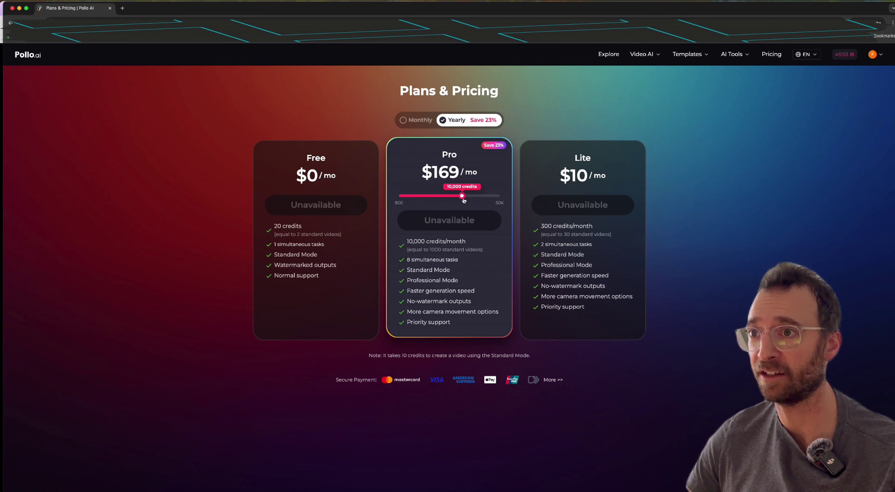
left_click_drag(461, 200, 449, 200)
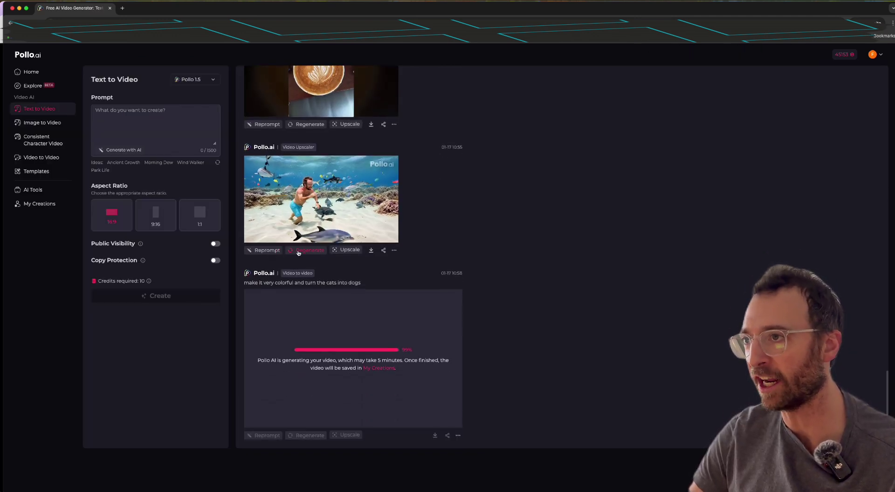
Reprompt the upscaled underwater dolphin video and generate it again with Video Upscaler.
left_click(267, 250)
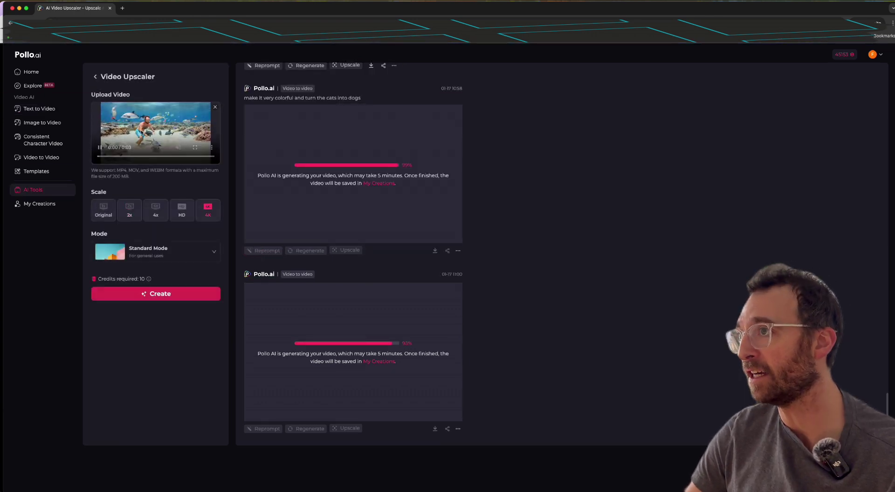
scroll(148, 169, "down", 2)
left_click(203, 200)
left_click(203, 213)
scroll(203, 213, "down", 2)
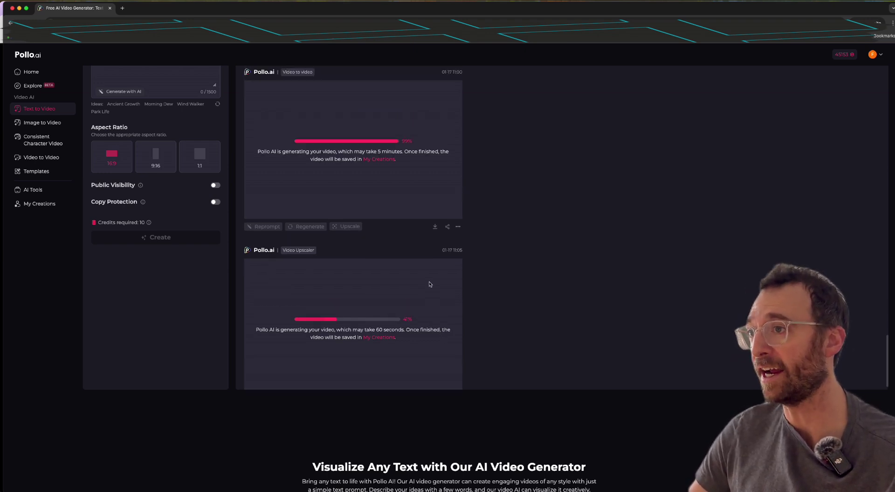
Watch the finished Claymation (Enhanced) video and open the colorful Paper Folding v2 video from the creations.
scroll(338, 198, "down", 3)
mouse_move(327, 196)
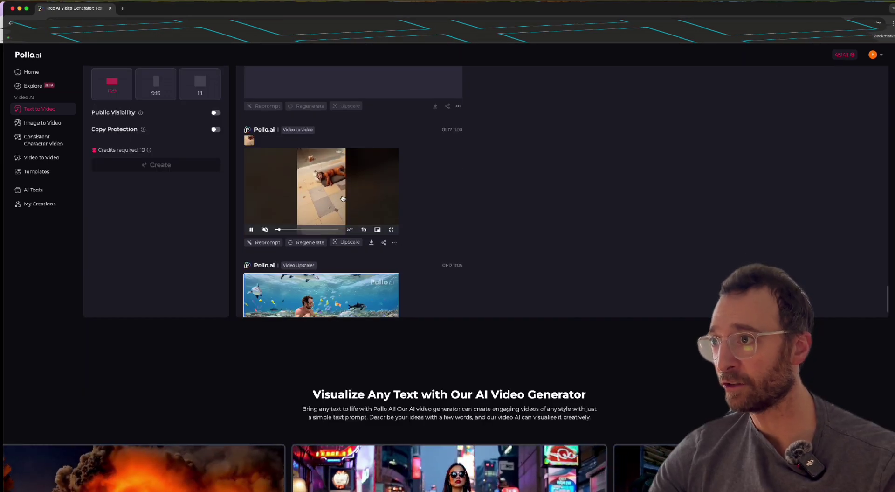
left_click(298, 194)
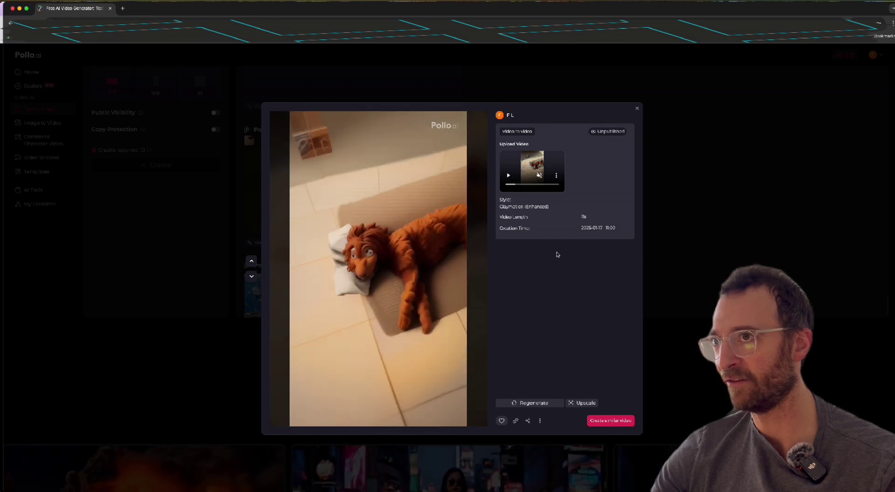
key("Escape")
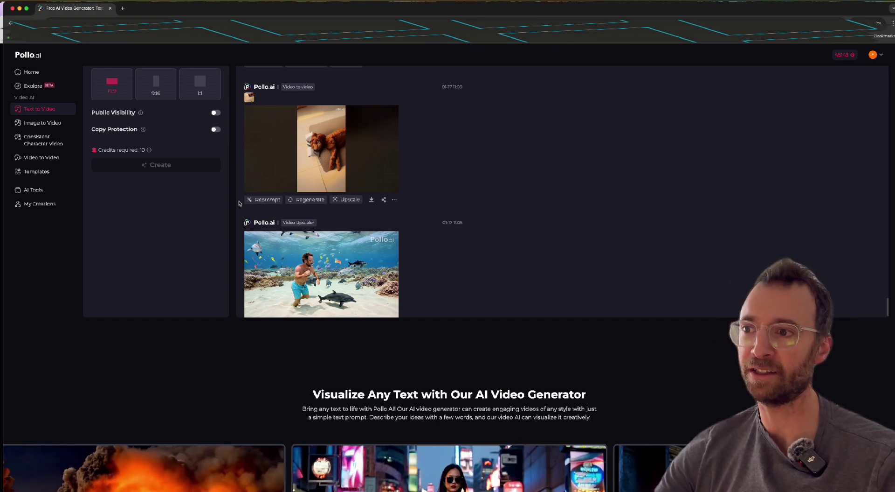
scroll(280, 200, "down", 5)
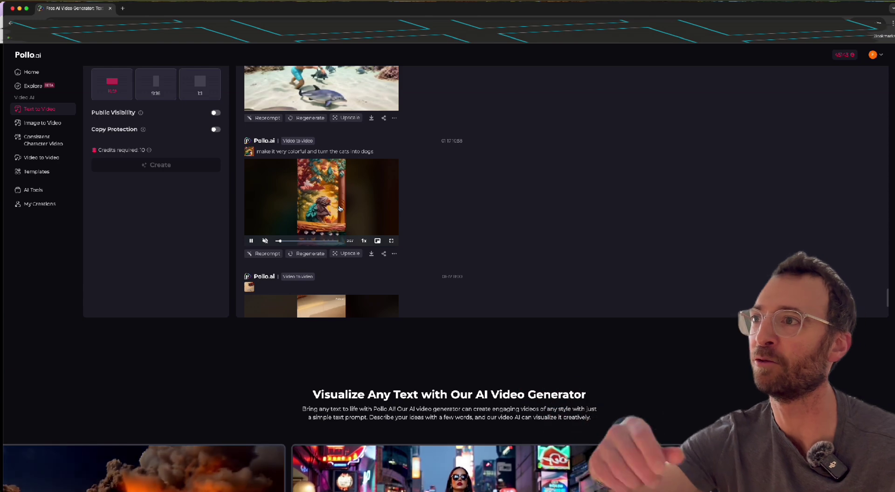
left_click(340, 208)
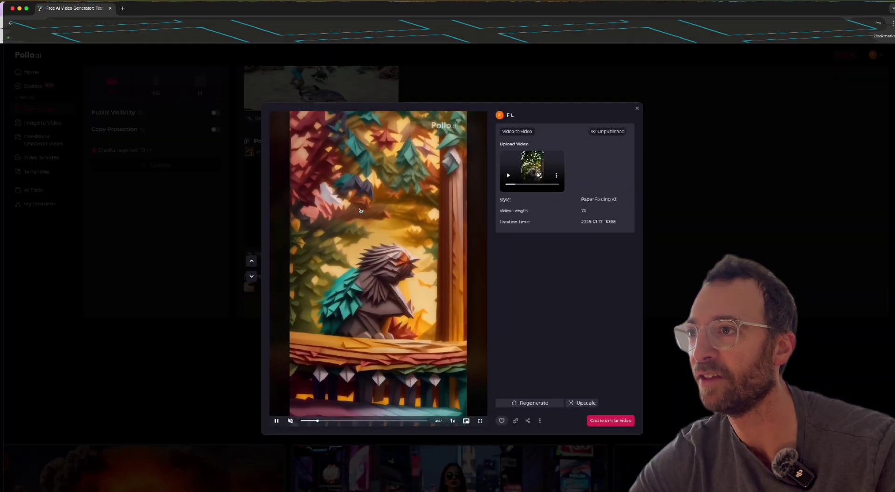